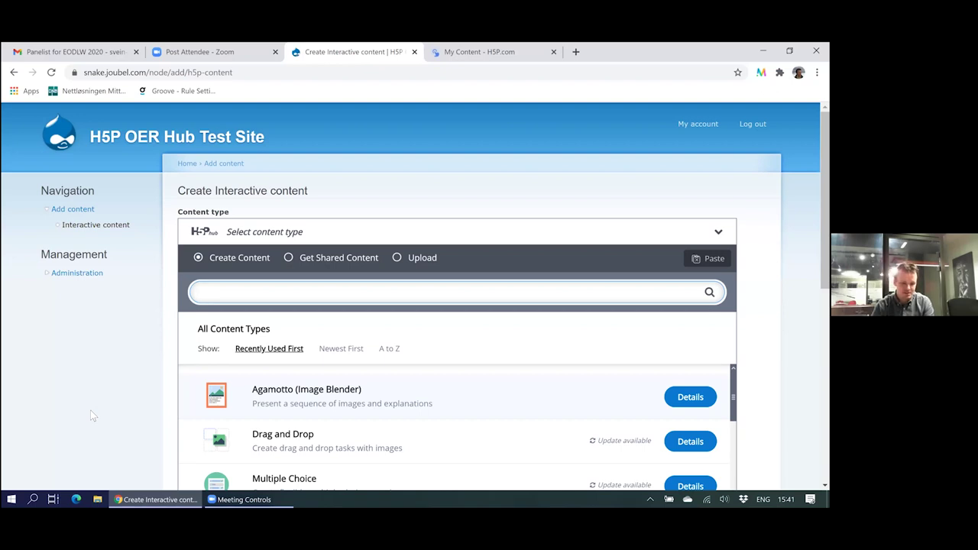
- Look over the list of available content types, and switch to the shared content
{"action": "scroll", "coordinate": [115, 378], "scroll_direction": "down", "scroll_amount": 2}
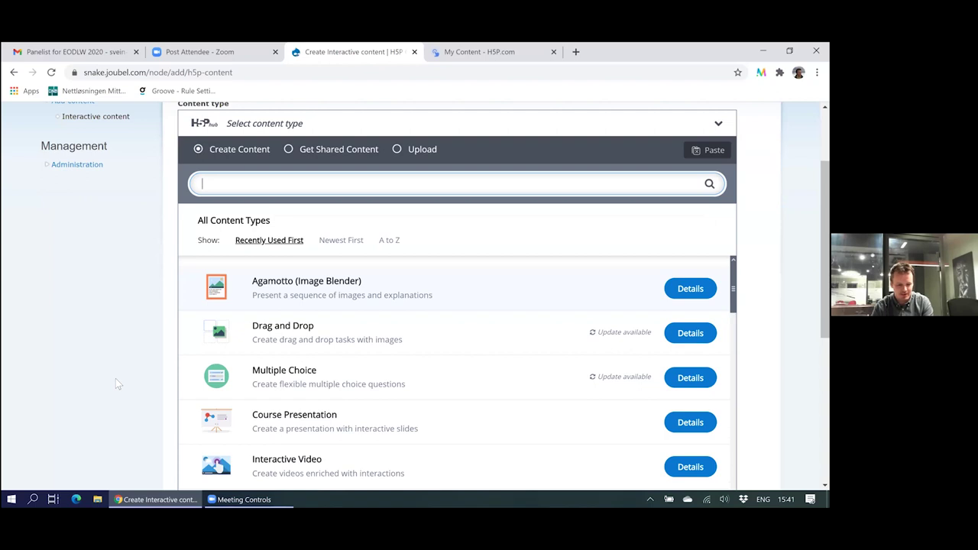
{"action": "scroll", "coordinate": [115, 378], "scroll_direction": "down", "scroll_amount": 3}
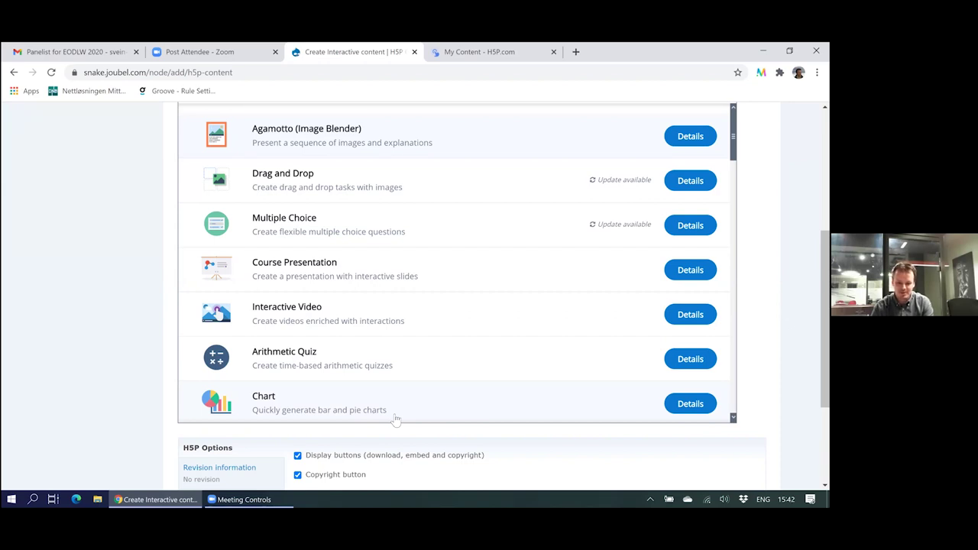
{"action": "scroll", "coordinate": [395, 419], "scroll_direction": "up", "scroll_amount": 2}
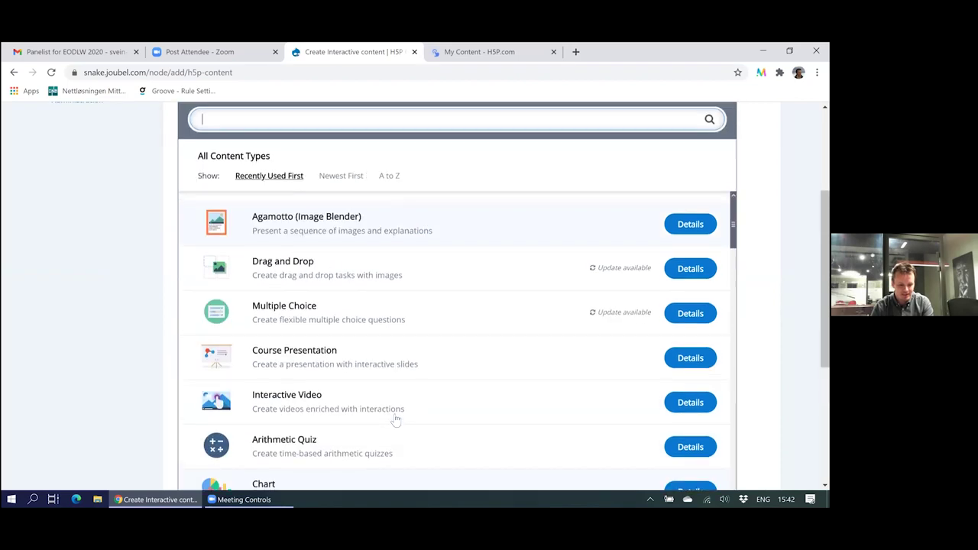
{"action": "scroll", "coordinate": [396, 418], "scroll_direction": "up", "scroll_amount": 3}
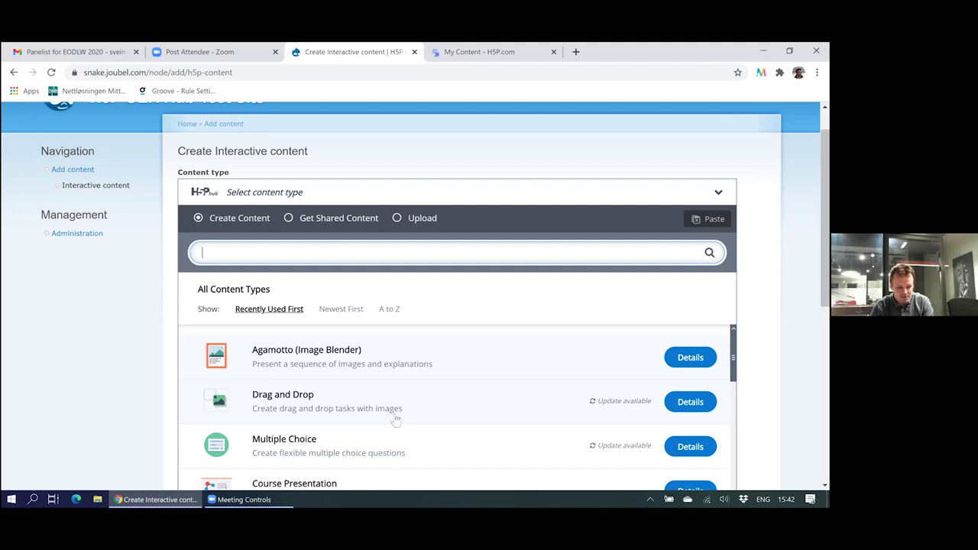
{"action": "left_click", "coordinate": [328, 223]}
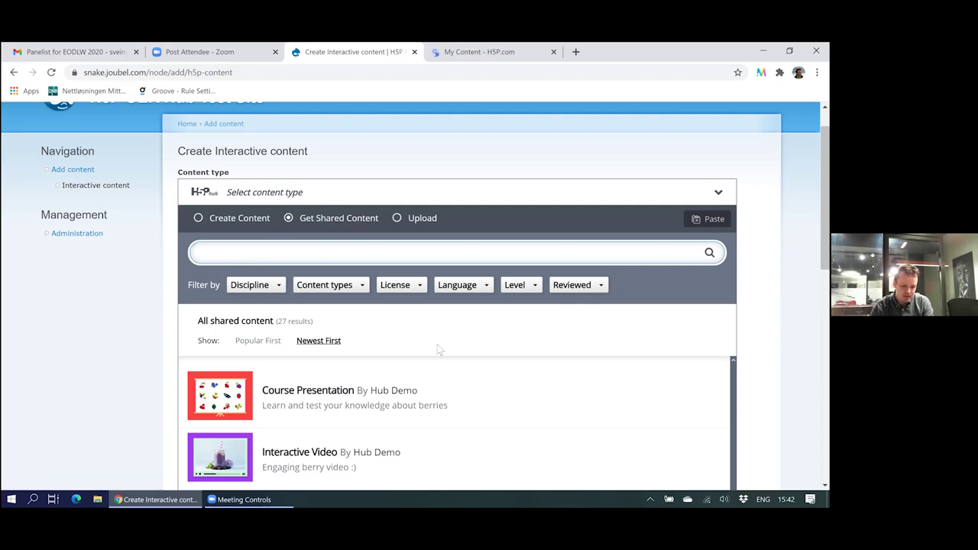
- Examine the shared content list and the Games category of the content types filter without applying a filter
{"action": "scroll", "coordinate": [440, 349], "scroll_direction": "down", "scroll_amount": 3}
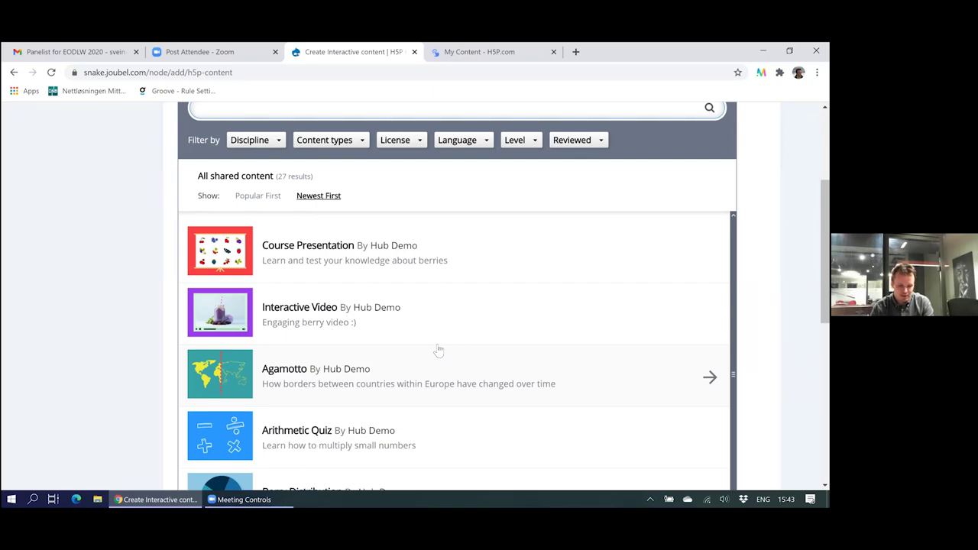
{"action": "scroll", "coordinate": [440, 350], "scroll_direction": "up", "scroll_amount": 1}
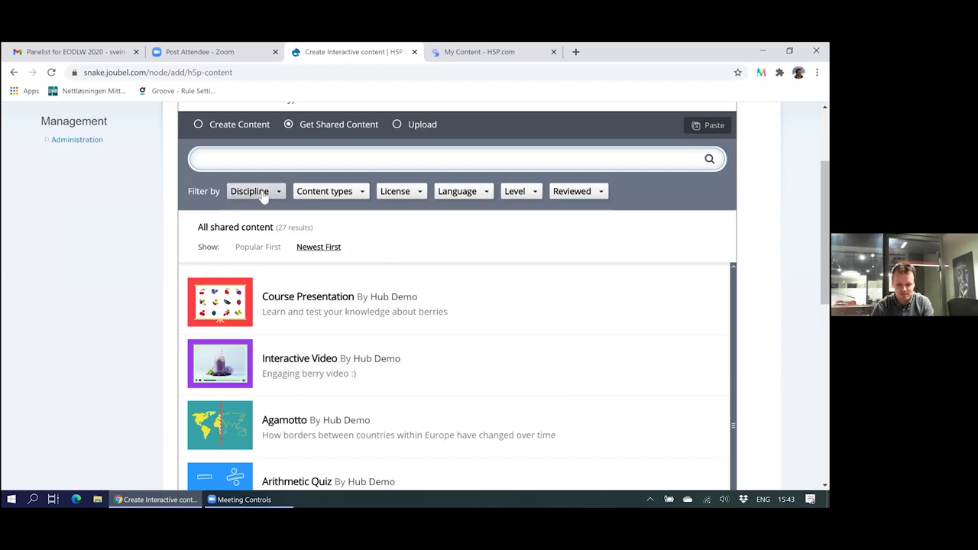
{"action": "left_click", "coordinate": [361, 197]}
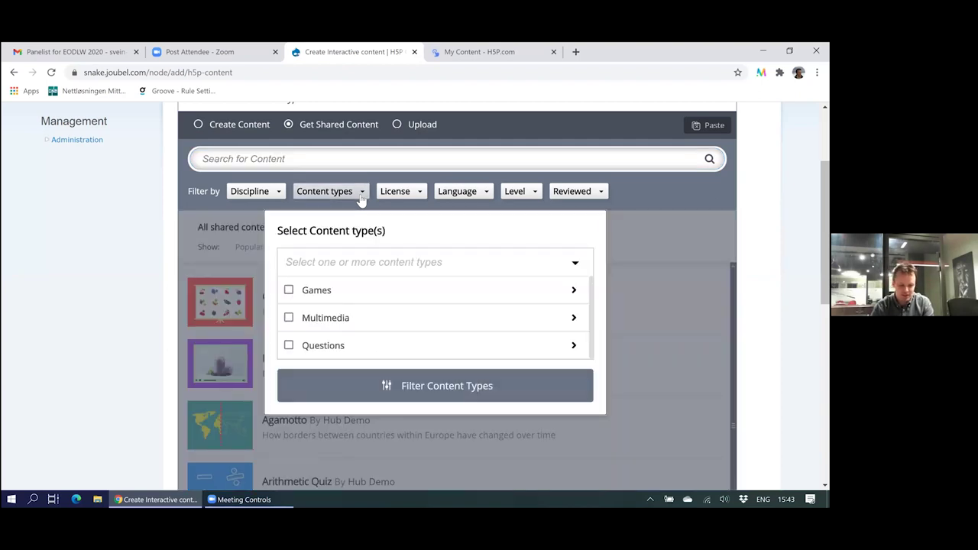
{"action": "left_click", "coordinate": [508, 298]}
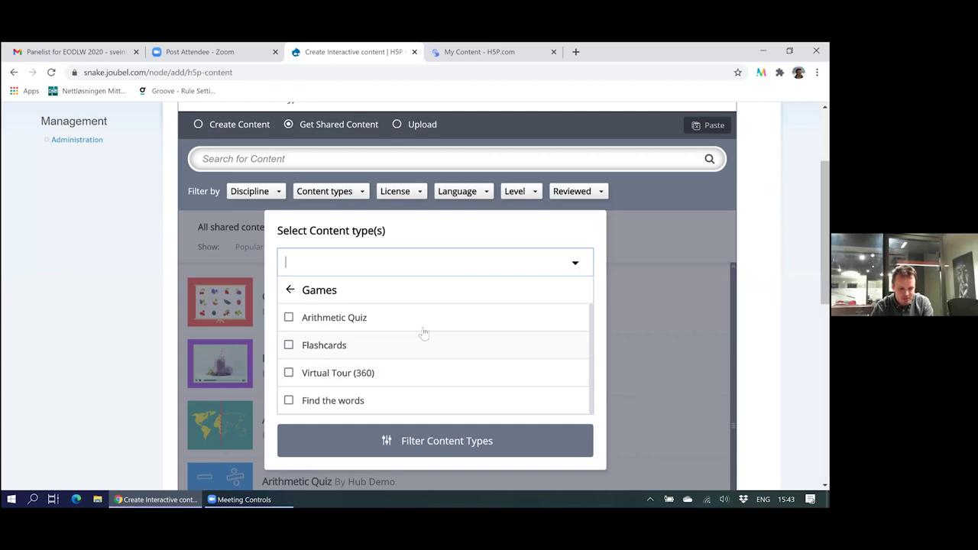
{"action": "left_click", "coordinate": [357, 195]}
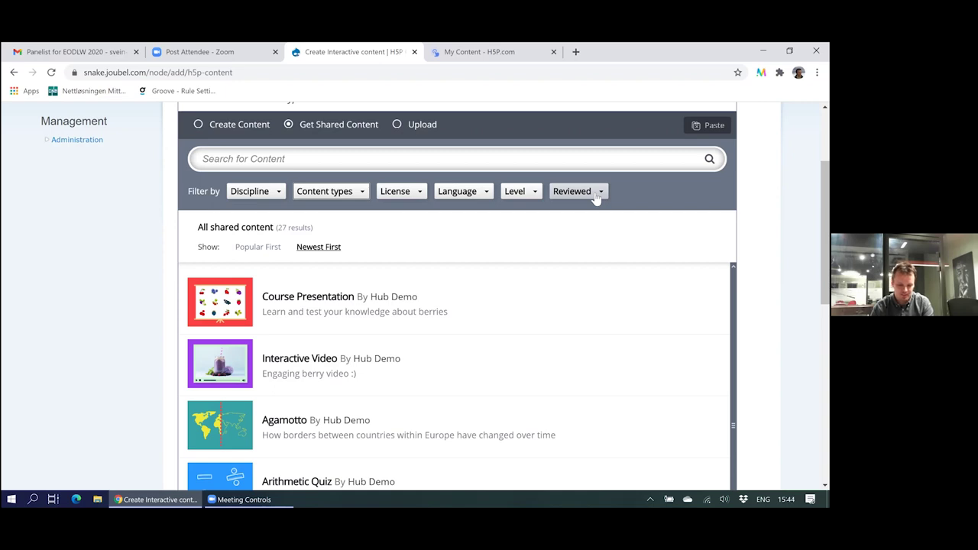
- Open the shared Course Presentation about berries and look through its screenshots up to the fourth one
{"action": "scroll", "coordinate": [374, 400], "scroll_direction": "down", "scroll_amount": 2}
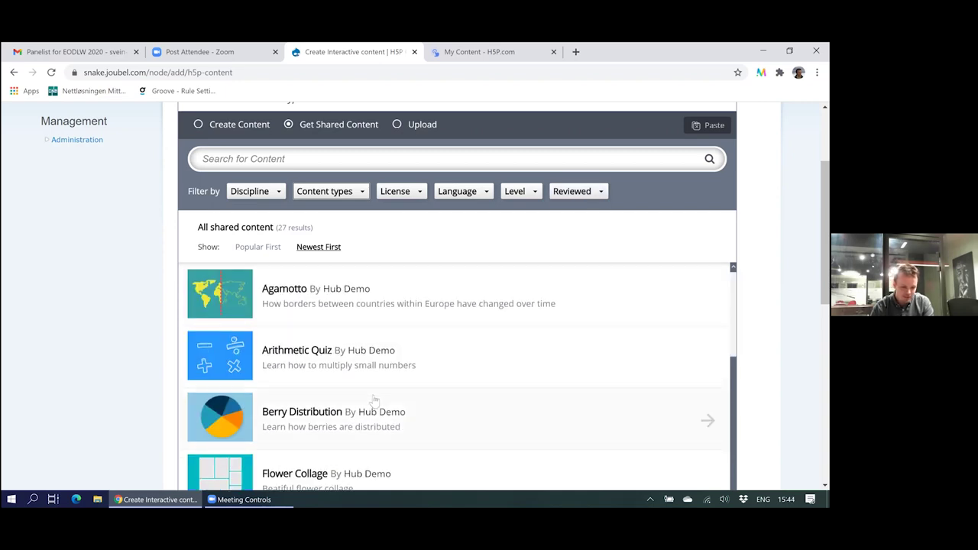
{"action": "scroll", "coordinate": [374, 399], "scroll_direction": "up", "scroll_amount": 2}
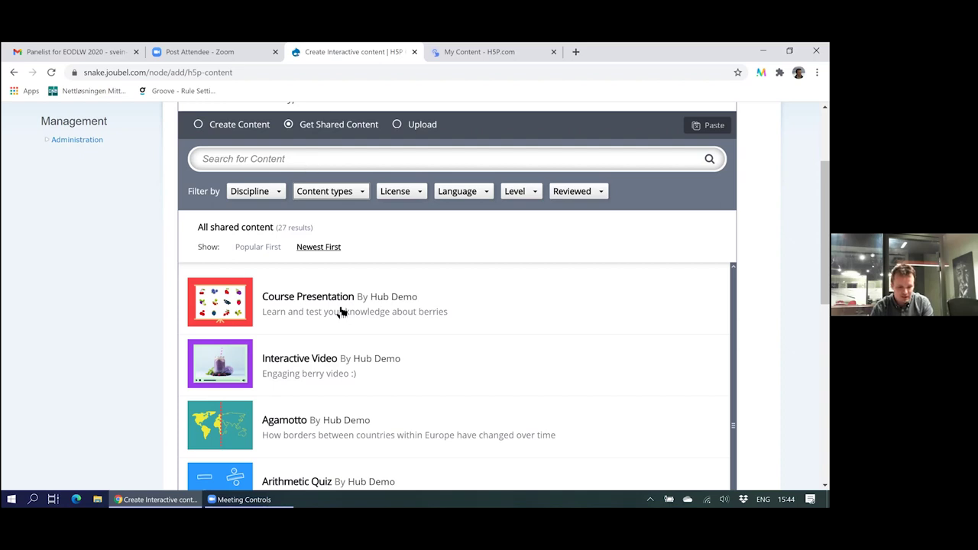
{"action": "left_click", "coordinate": [405, 310]}
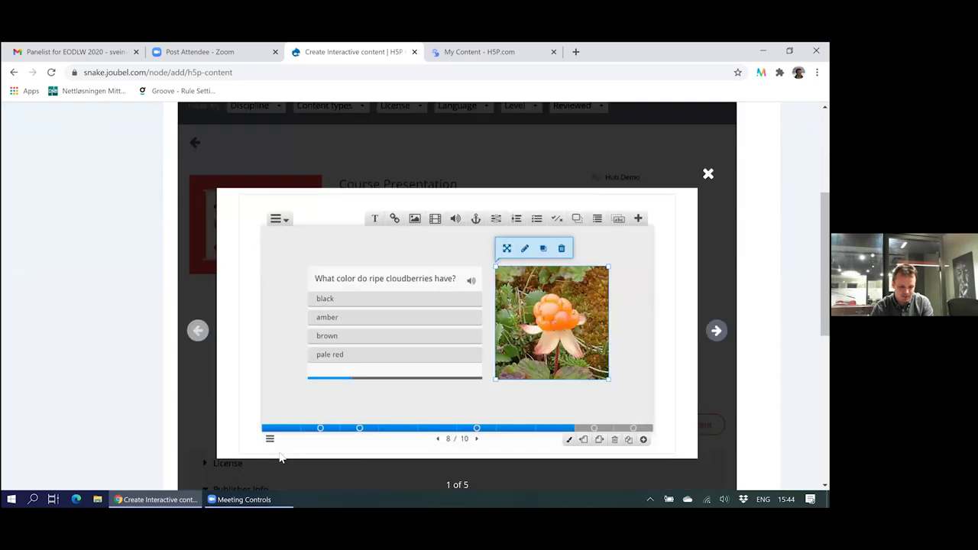
{"action": "left_click", "coordinate": [281, 458]}
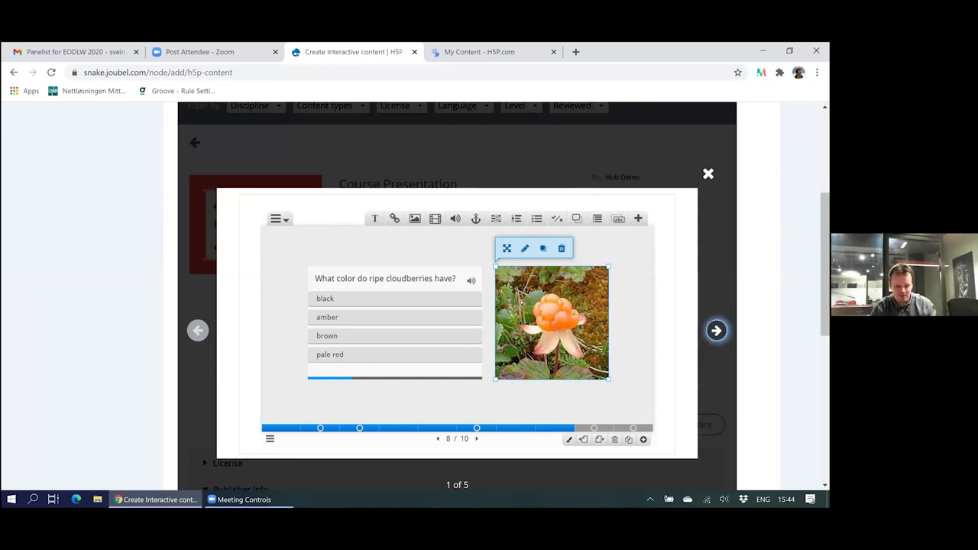
{"action": "left_click", "coordinate": [716, 330]}
{"action": "left_click", "coordinate": [716, 330]}
{"action": "left_click", "coordinate": [716, 330]}
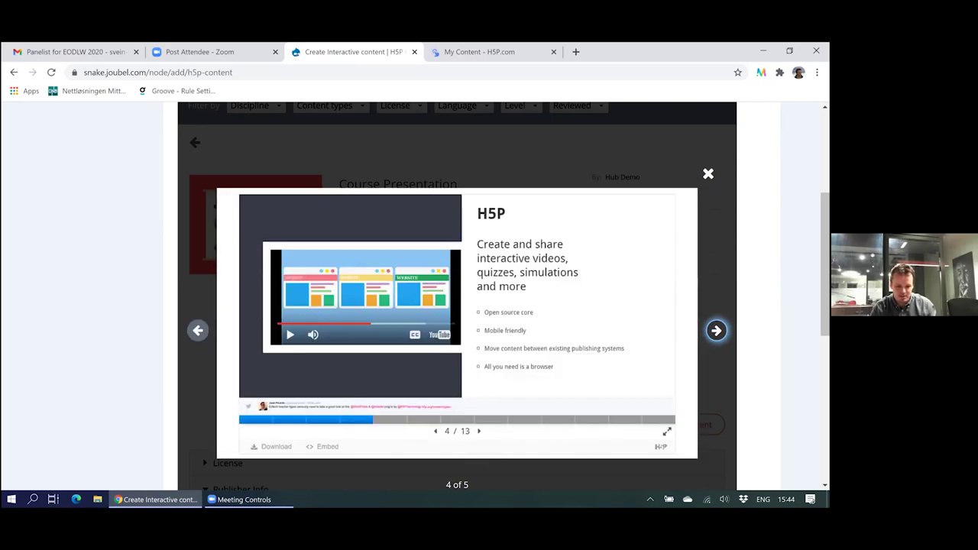
{"action": "left_click", "coordinate": [708, 174]}
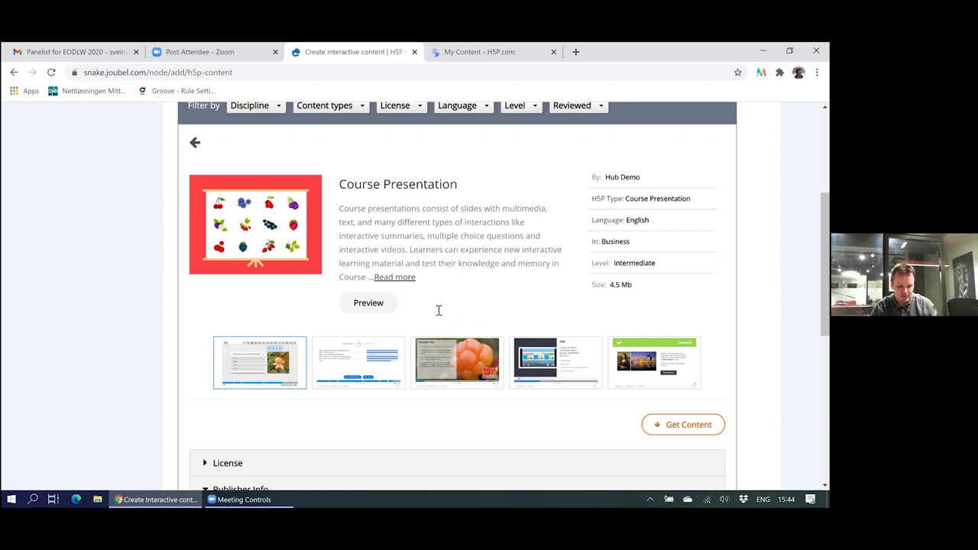
- Get the shared Course Presentation about berries and import it into the content editor
{"action": "scroll", "coordinate": [483, 188], "scroll_direction": "down", "scroll_amount": 2}
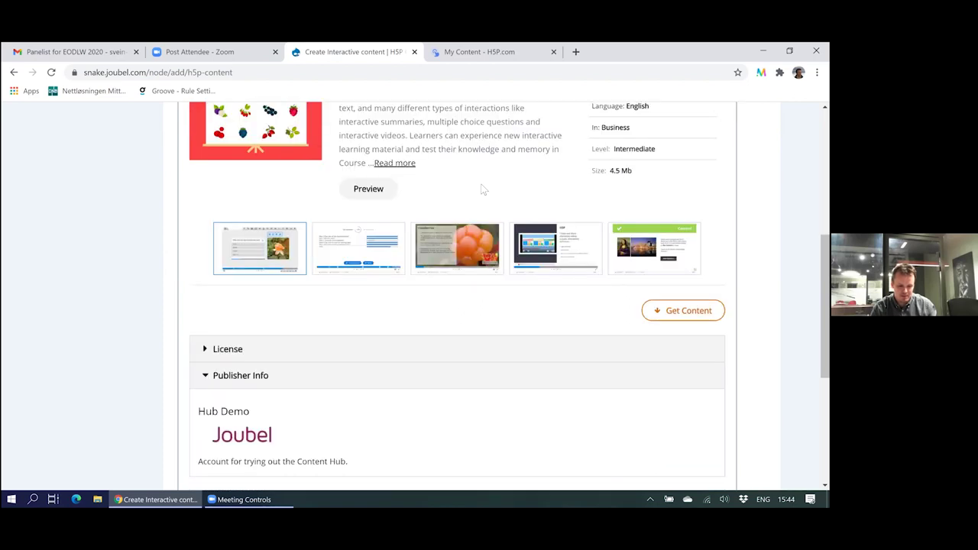
{"action": "left_click", "coordinate": [667, 306]}
{"action": "left_click", "coordinate": [665, 306]}
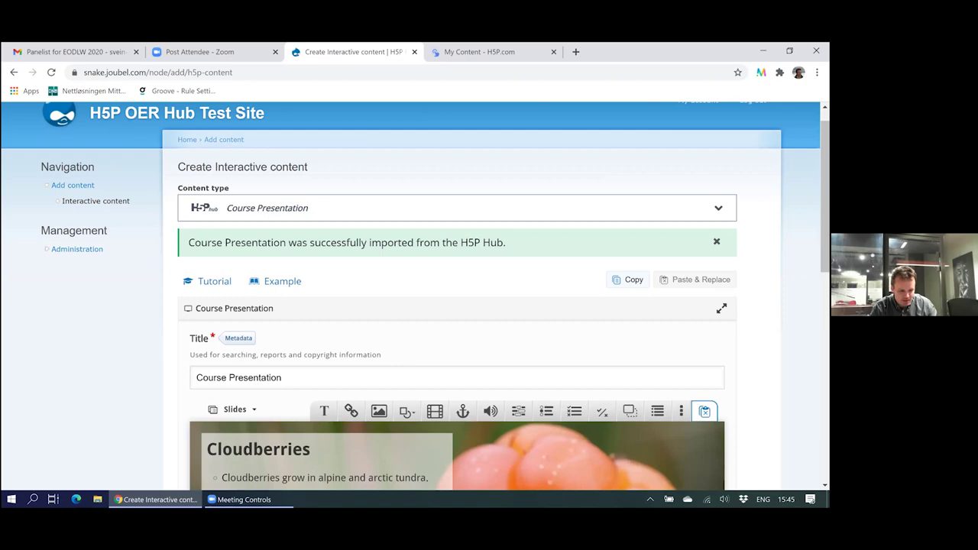
- Move the Cloudberries text box on the first slide toward the middle of the slide
{"action": "scroll", "coordinate": [415, 296], "scroll_direction": "down", "scroll_amount": 3}
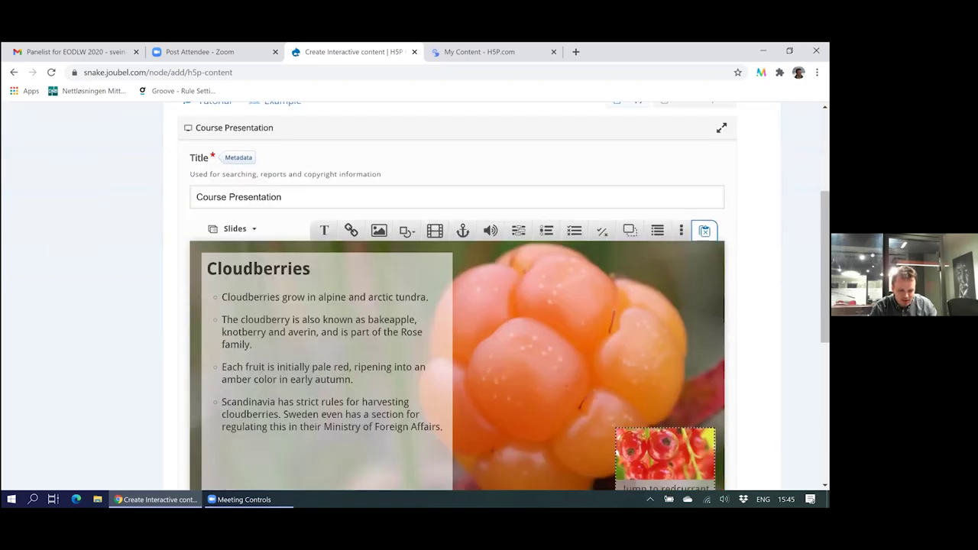
{"action": "scroll", "coordinate": [457, 298], "scroll_direction": "down", "scroll_amount": 2}
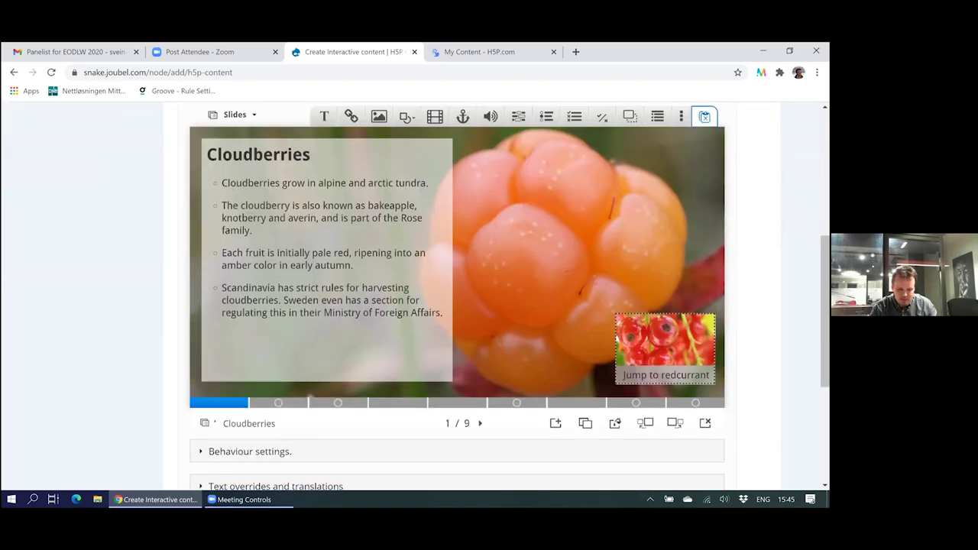
{"action": "scroll", "coordinate": [457, 298], "scroll_direction": "up", "scroll_amount": 3}
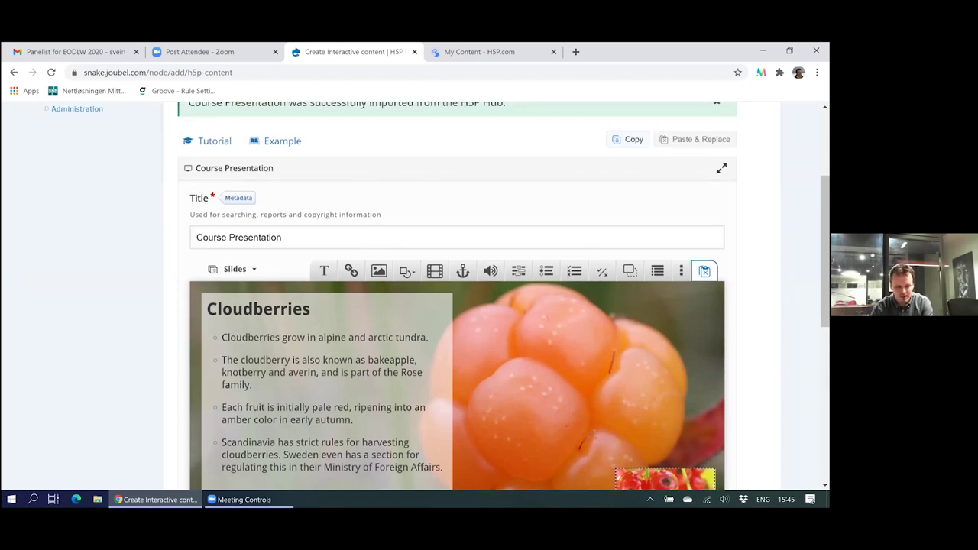
{"action": "scroll", "coordinate": [457, 298], "scroll_direction": "down", "scroll_amount": 2}
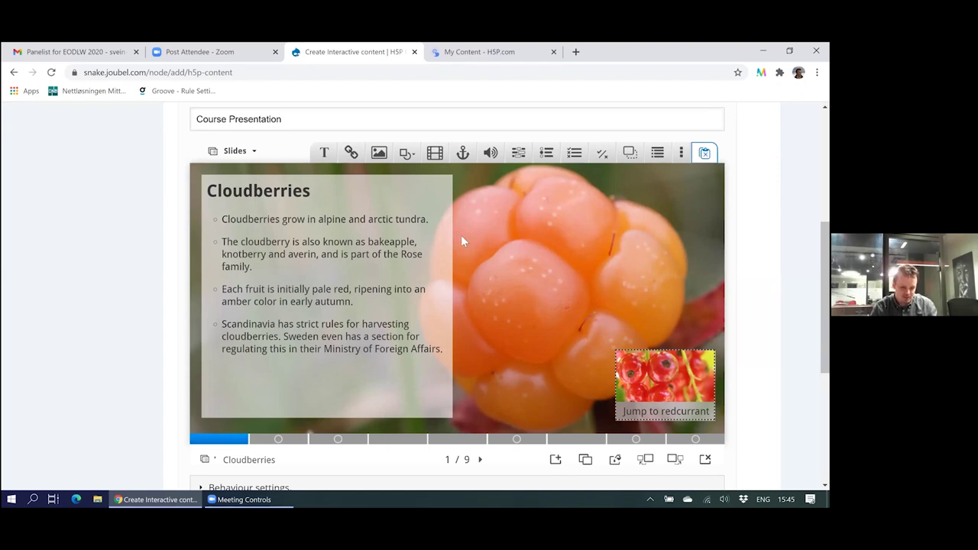
{"action": "left_click_drag", "start_coordinate": [424, 245], "coordinate": [559, 233]}
{"action": "left_click_drag", "start_coordinate": [334, 277], "coordinate": [263, 282]}
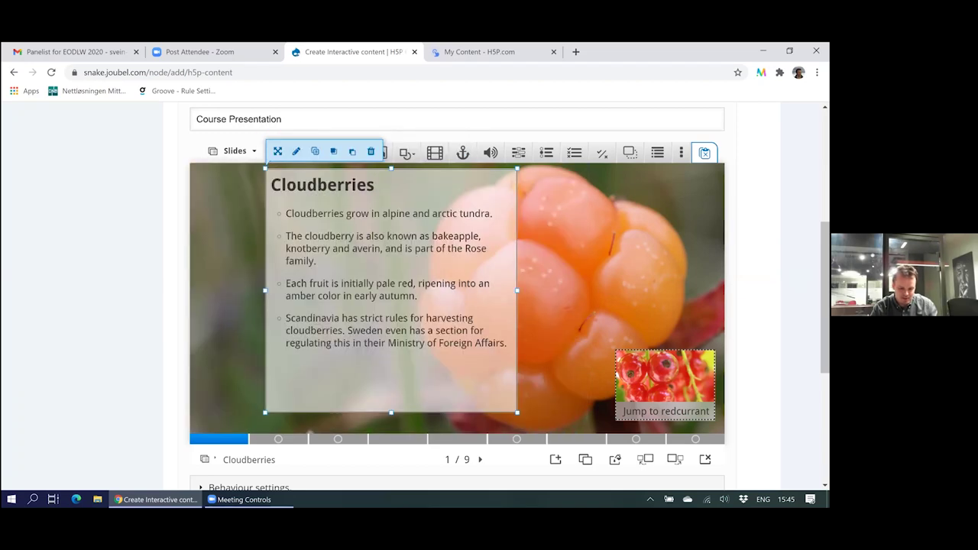
- Review the imported presentation's editing form and options, and show slide 2, Cloudberries task 1
{"action": "scroll", "coordinate": [195, 427], "scroll_direction": "down", "scroll_amount": 5}
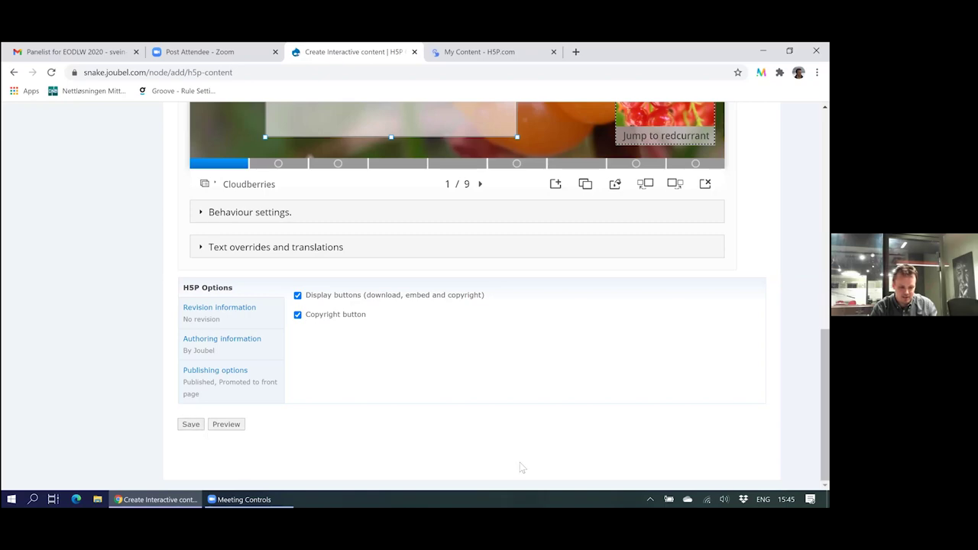
{"action": "scroll", "coordinate": [456, 297], "scroll_direction": "up", "scroll_amount": 8}
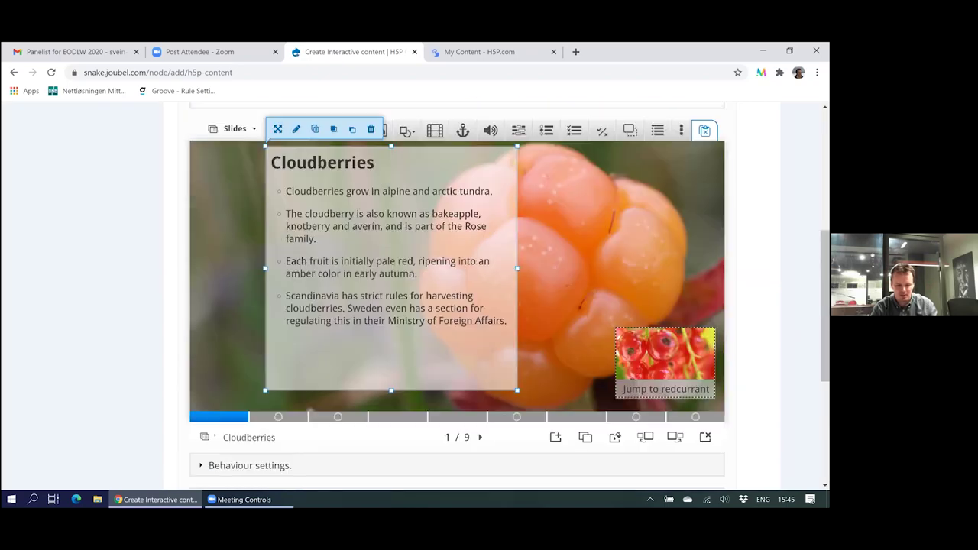
{"action": "scroll", "coordinate": [457, 296], "scroll_direction": "up", "scroll_amount": 1}
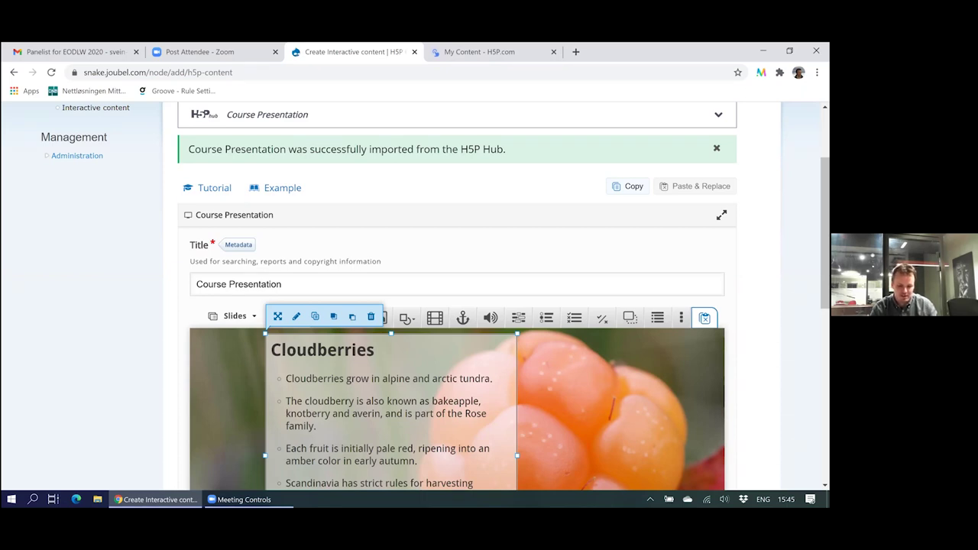
{"action": "scroll", "coordinate": [251, 334], "scroll_direction": "down", "scroll_amount": 3}
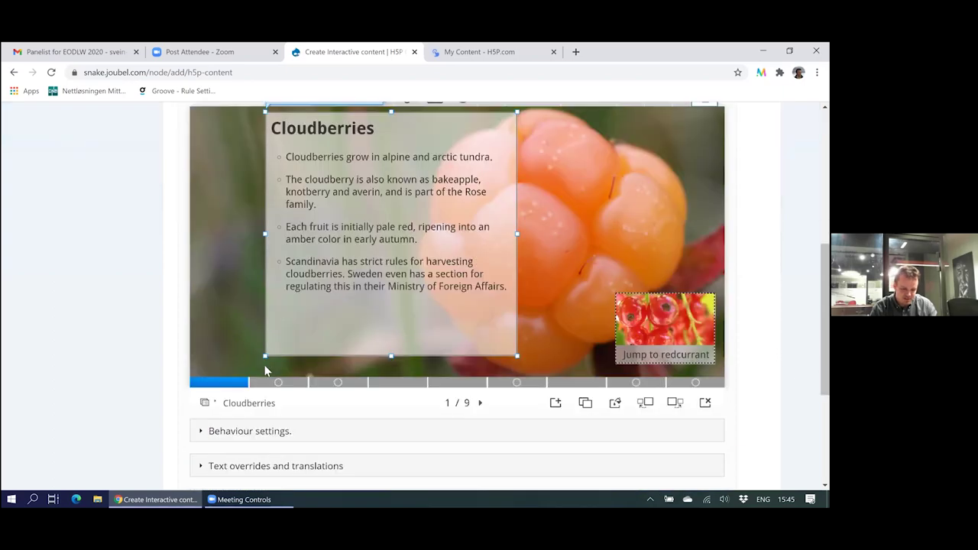
{"action": "left_click", "coordinate": [297, 384]}
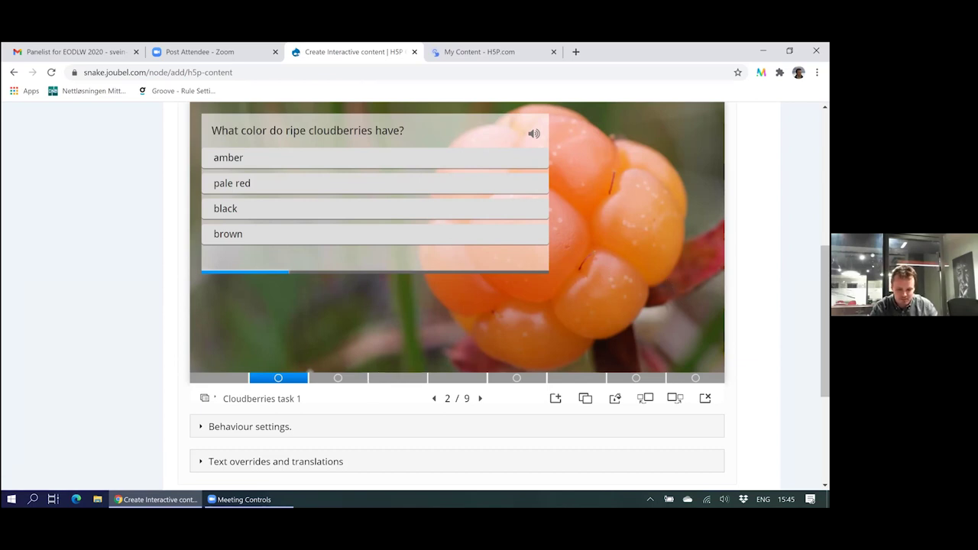
- Start a new interactive content item and upload the file example-content-drag-and-drop-64038 (1).h5p as its content
{"action": "scroll", "coordinate": [457, 291], "scroll_direction": "up", "scroll_amount": 5}
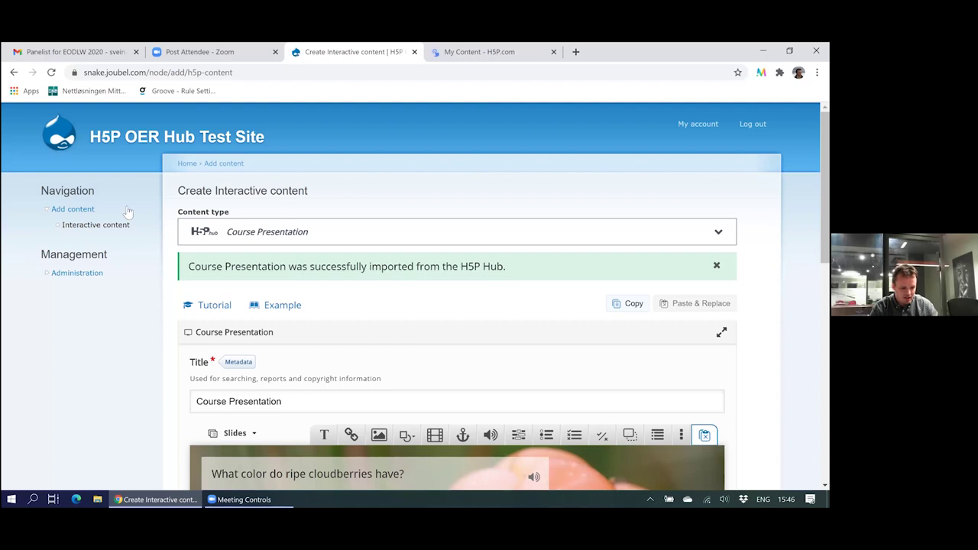
{"action": "left_click", "coordinate": [113, 227]}
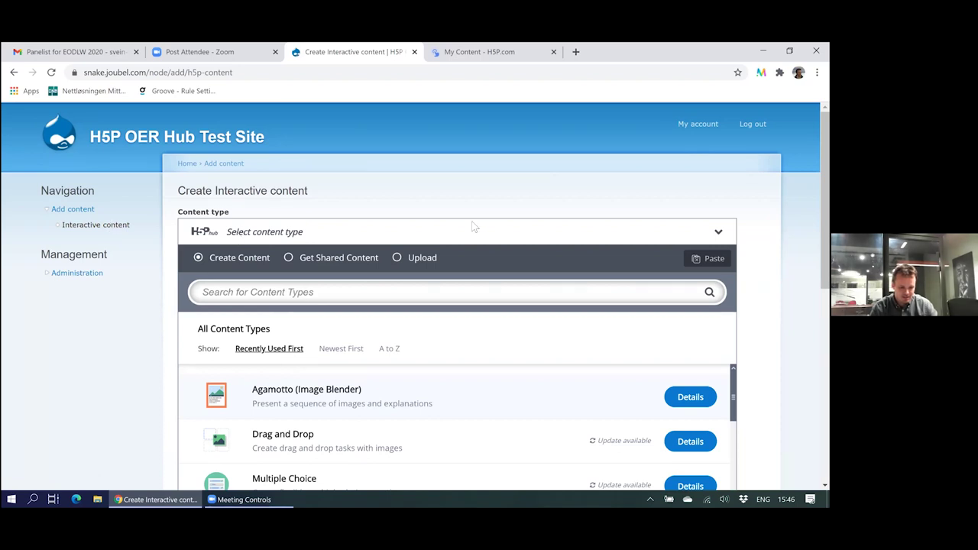
{"action": "left_click", "coordinate": [412, 260]}
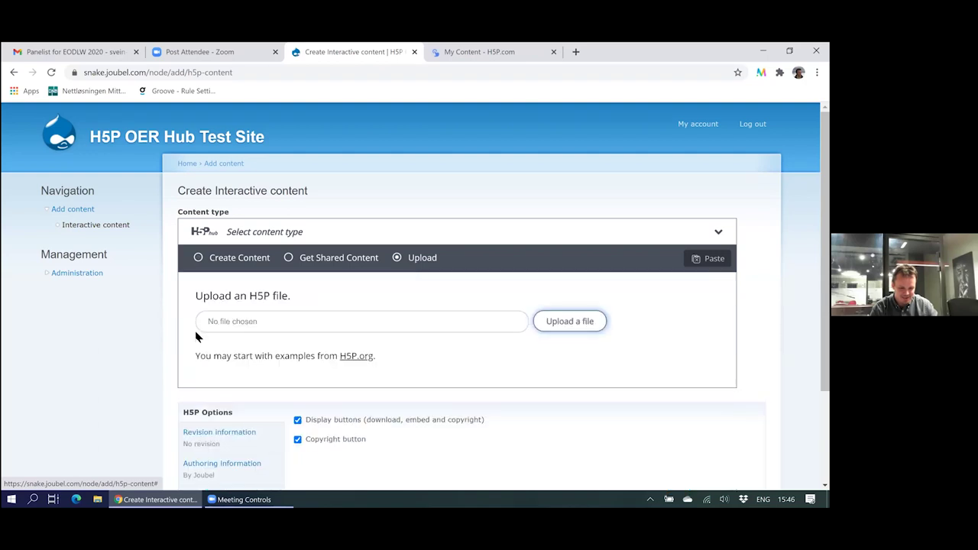
{"action": "left_click", "coordinate": [579, 321]}
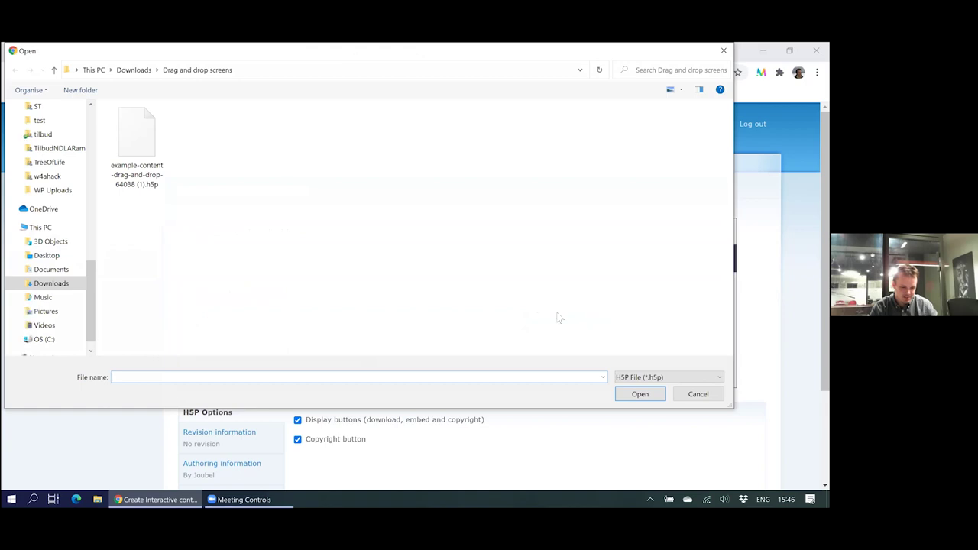
{"action": "left_click", "coordinate": [131, 146]}
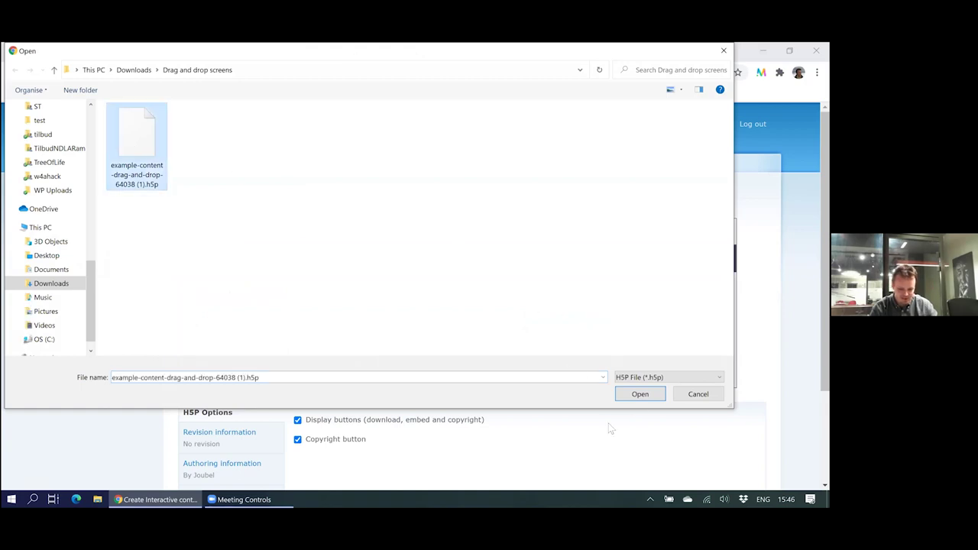
{"action": "left_click", "coordinate": [640, 394]}
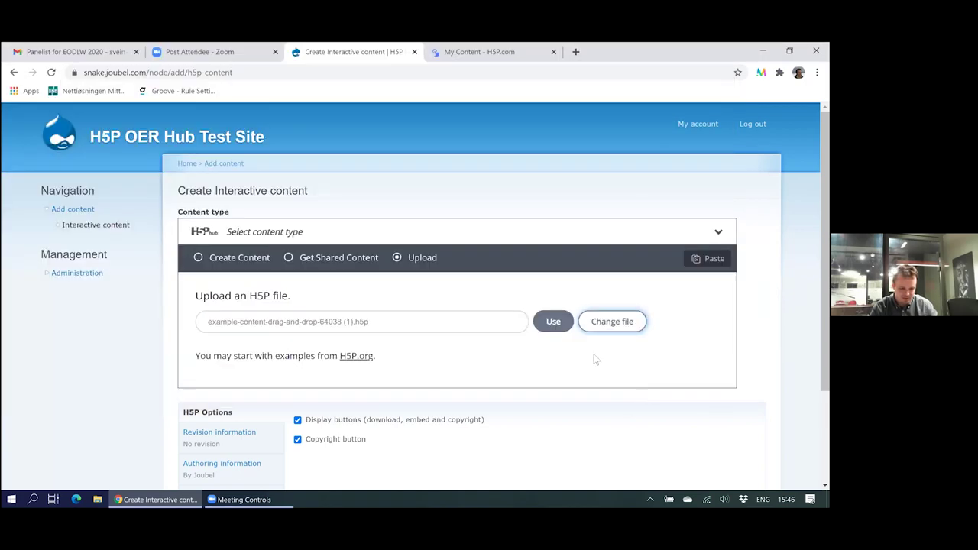
{"action": "left_click", "coordinate": [550, 324]}
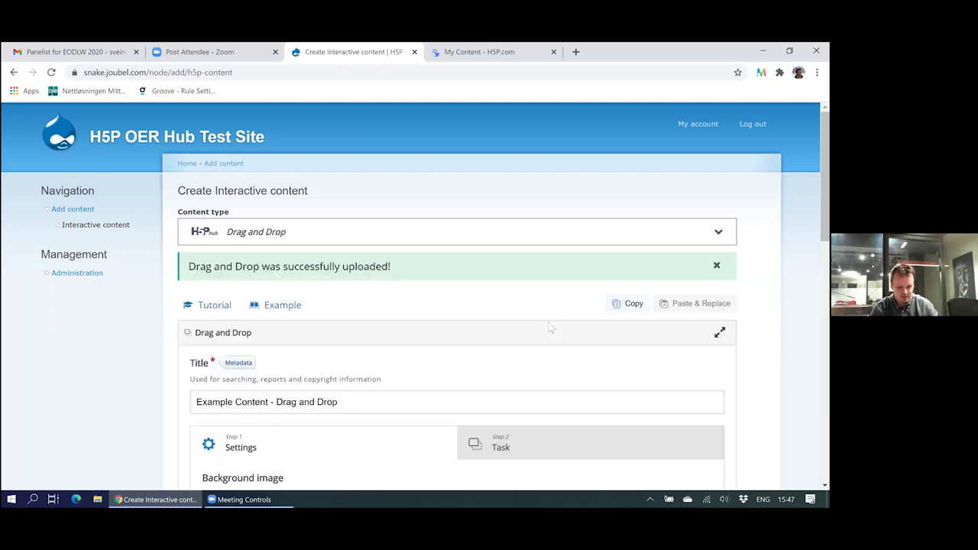
- Save the uploaded Drag and Drop content and look over its published page
{"action": "scroll", "coordinate": [548, 323], "scroll_direction": "down", "scroll_amount": 4}
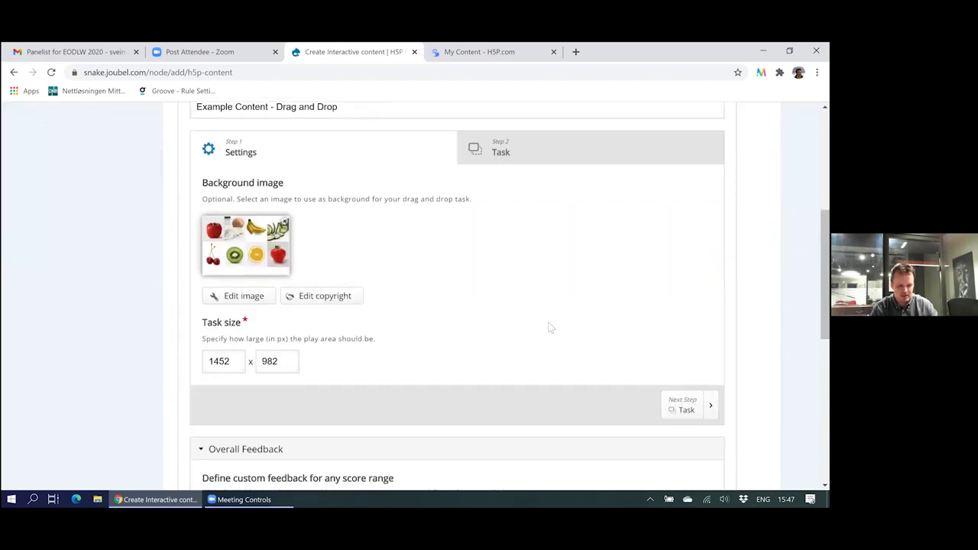
{"action": "scroll", "coordinate": [548, 328], "scroll_direction": "down", "scroll_amount": 6}
{"action": "left_click", "coordinate": [191, 425]}
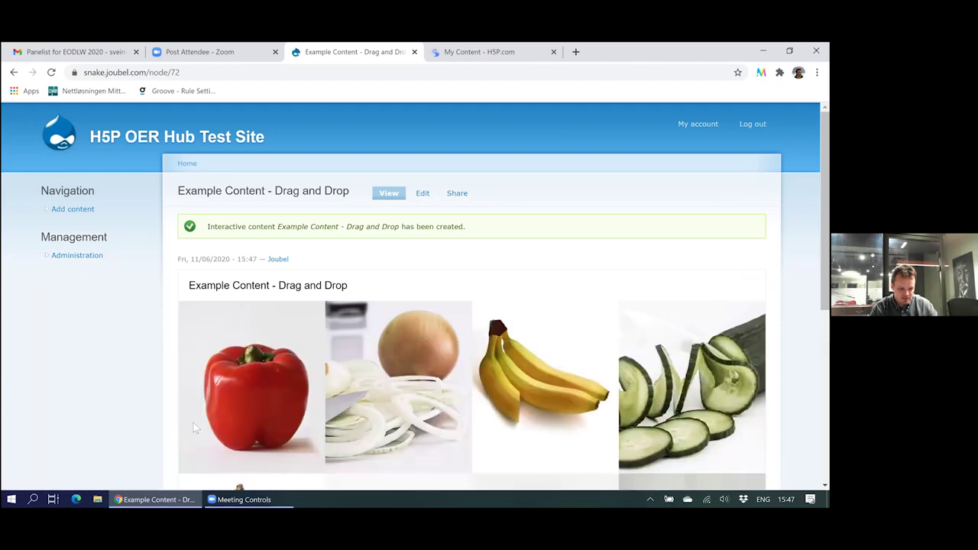
{"action": "scroll", "coordinate": [193, 422], "scroll_direction": "down", "scroll_amount": 5}
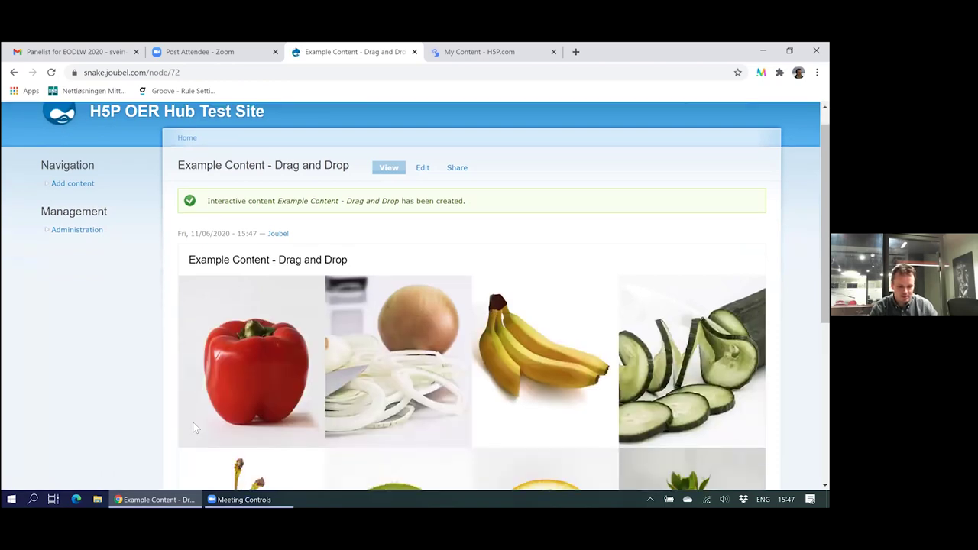
{"action": "scroll", "coordinate": [195, 431], "scroll_direction": "up", "scroll_amount": 5}
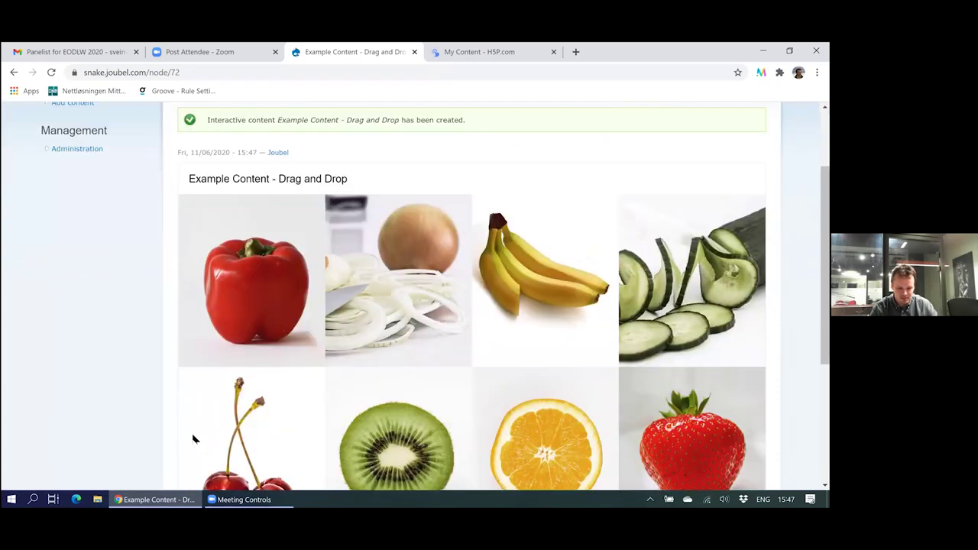
{"action": "scroll", "coordinate": [423, 340], "scroll_direction": "up", "scroll_amount": 1}
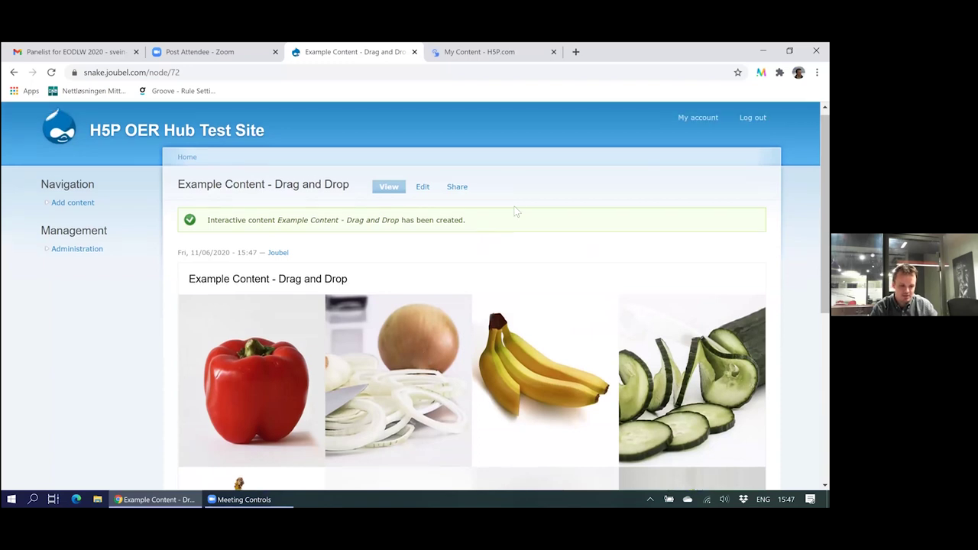
- Start sharing the Drag and Drop content and license it as Attribution-NonCommercial-NoDerivs (CC BY-NC-ND), version 2.5 Generic
{"action": "left_click", "coordinate": [460, 192]}
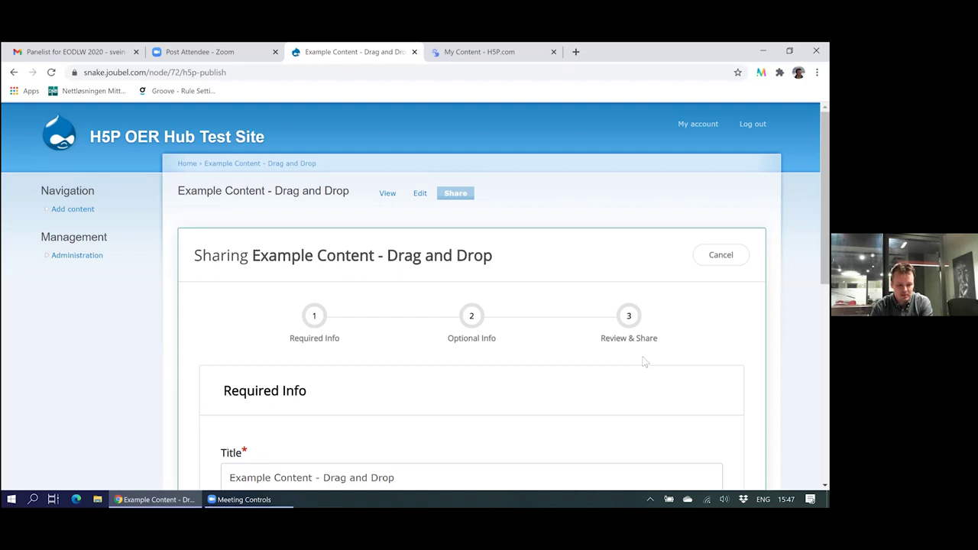
{"action": "scroll", "coordinate": [644, 362], "scroll_direction": "down", "scroll_amount": 5}
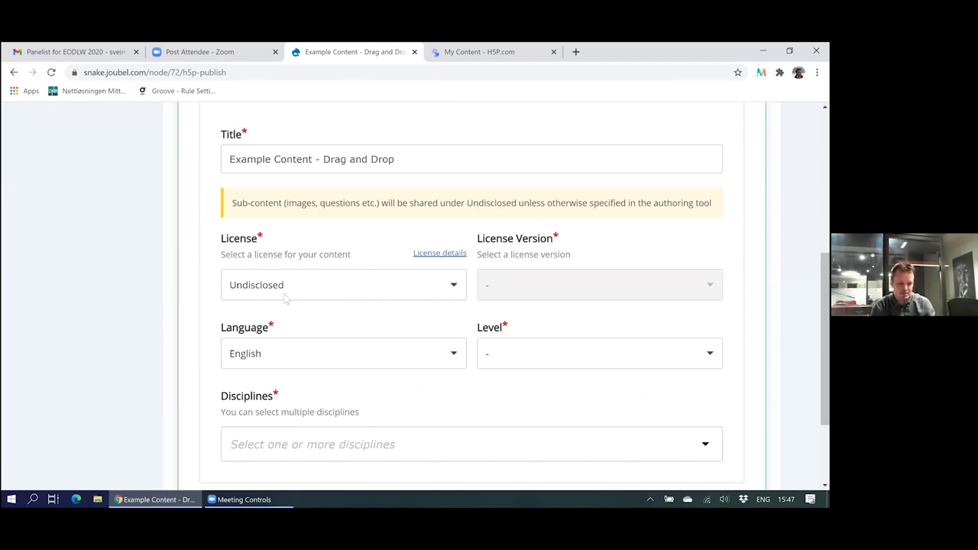
{"action": "left_click", "coordinate": [333, 295]}
{"action": "scroll", "coordinate": [363, 166], "scroll_direction": "down", "scroll_amount": 1}
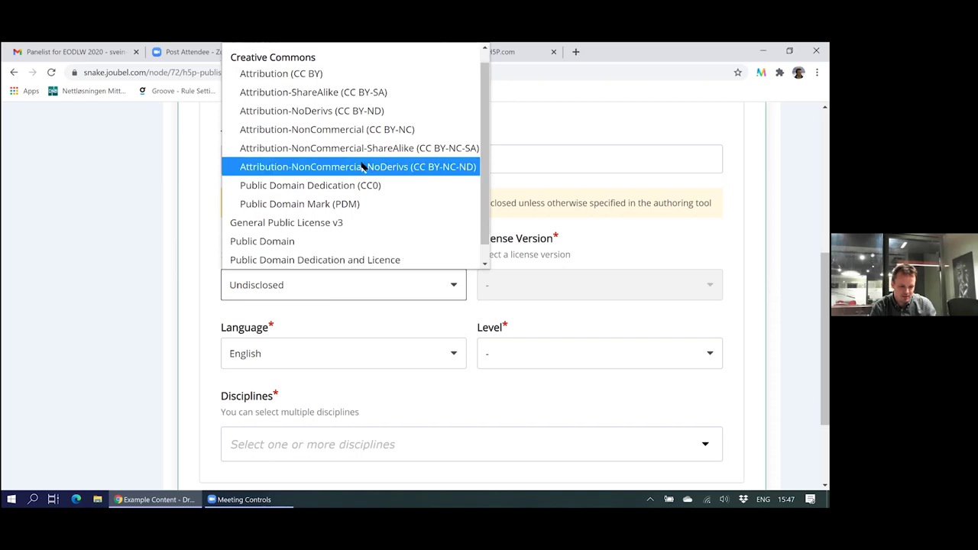
{"action": "left_click", "coordinate": [363, 167]}
{"action": "left_click", "coordinate": [582, 284]}
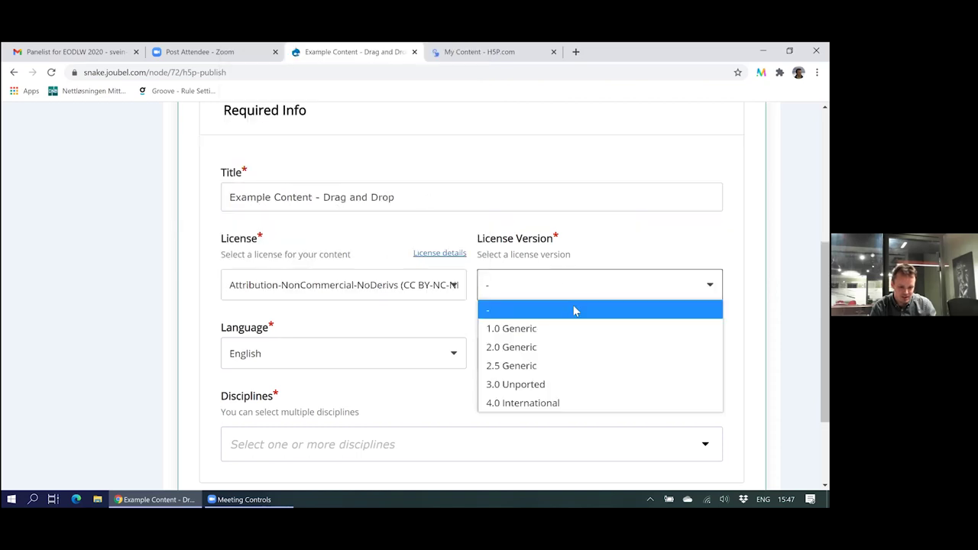
{"action": "left_click", "coordinate": [575, 366]}
- Set the shared content's level to Beginner and add Business as its discipline
{"action": "left_click", "coordinate": [550, 359]}
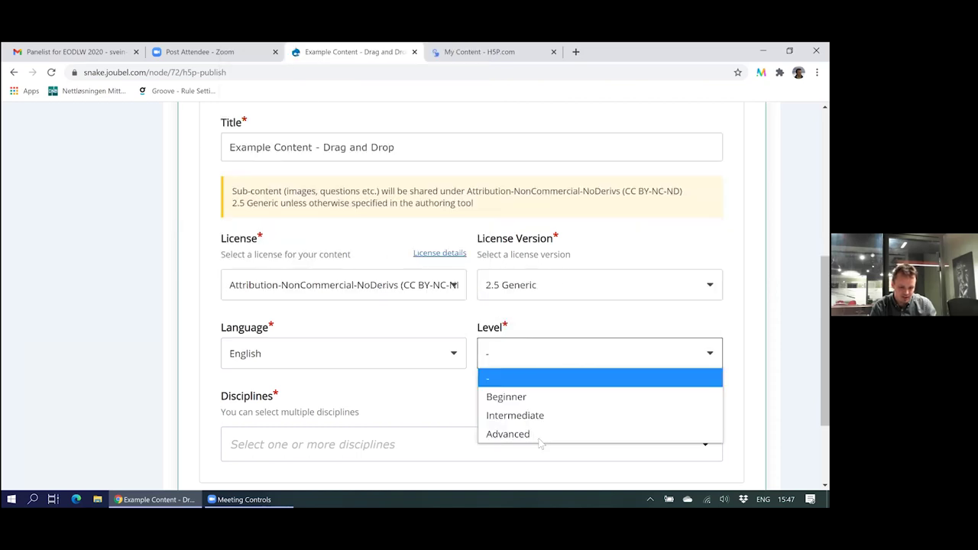
{"action": "left_click", "coordinate": [567, 405]}
{"action": "scroll", "coordinate": [550, 398], "scroll_direction": "down", "scroll_amount": 2}
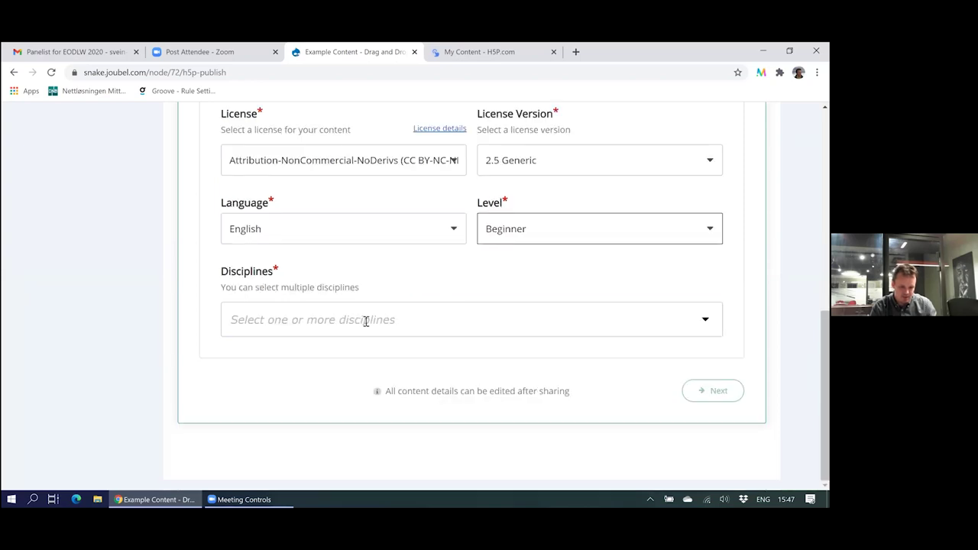
{"action": "left_click", "coordinate": [590, 314]}
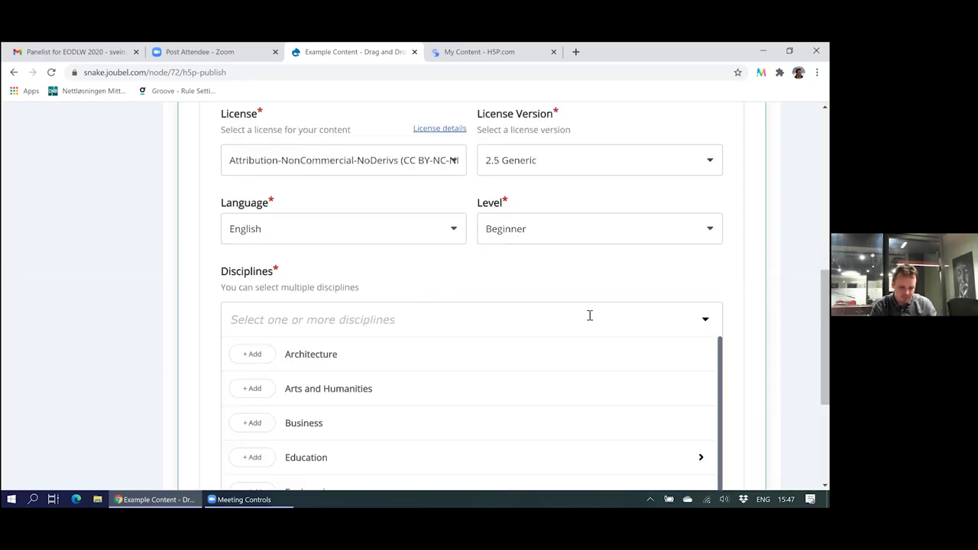
{"action": "scroll", "coordinate": [590, 315], "scroll_direction": "down", "scroll_amount": 1}
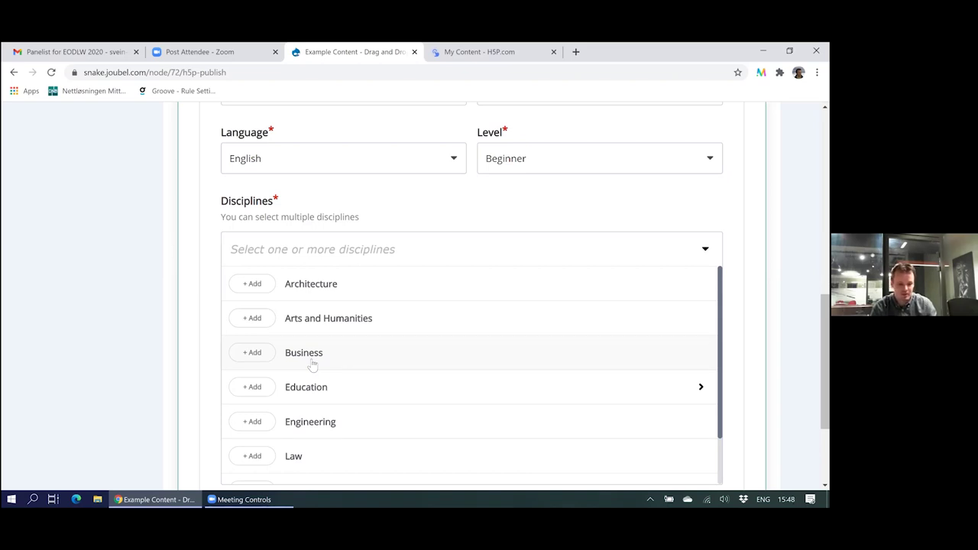
{"action": "left_click", "coordinate": [253, 352]}
{"action": "left_click", "coordinate": [486, 158]}
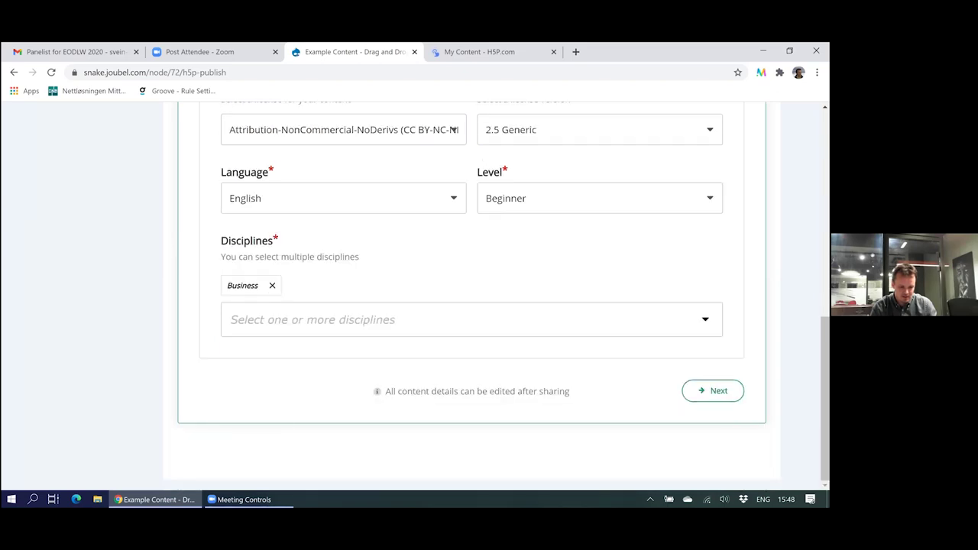
- Continue to the optional information and add the keyword "orange"
{"action": "scroll", "coordinate": [471, 297], "scroll_direction": "up", "scroll_amount": 3}
{"action": "scroll", "coordinate": [651, 286], "scroll_direction": "down", "scroll_amount": 3}
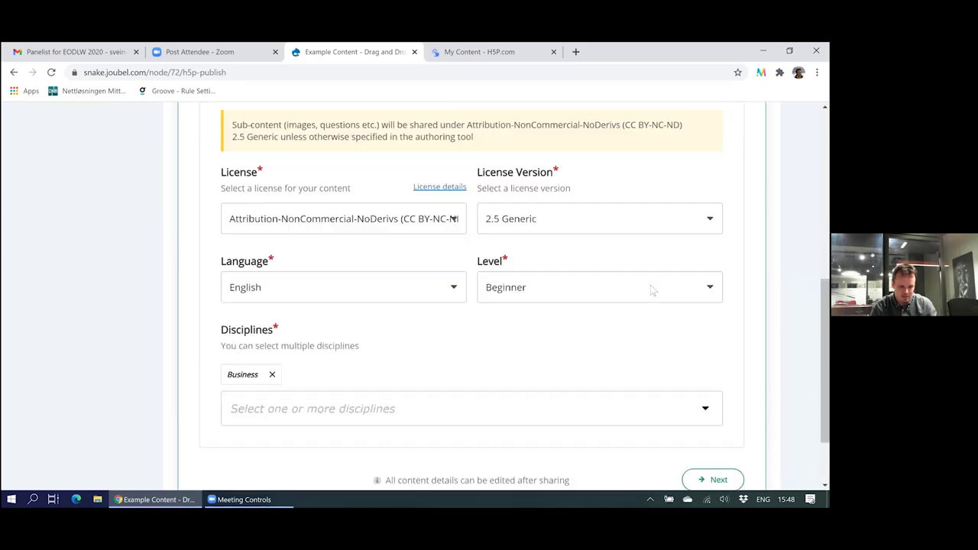
{"action": "left_click", "coordinate": [712, 408]}
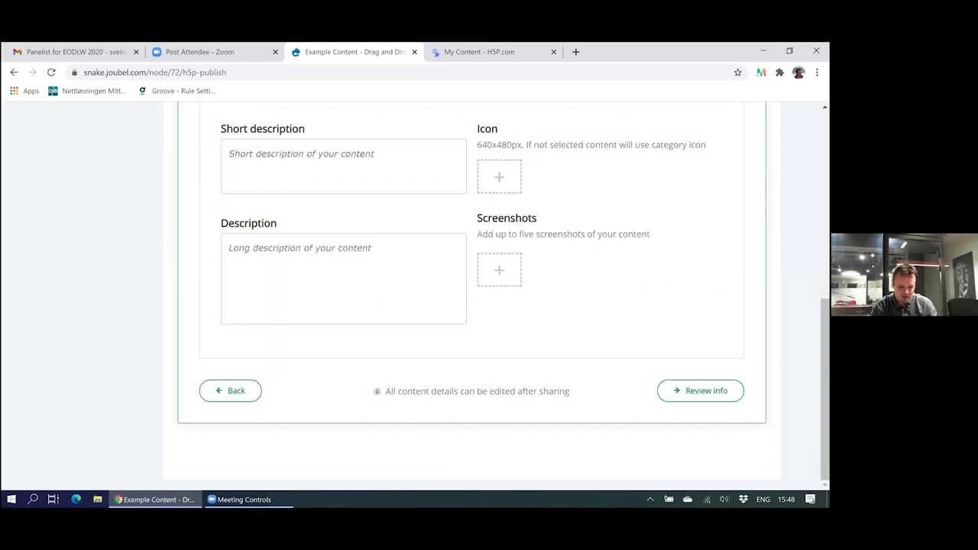
{"action": "scroll", "coordinate": [329, 222], "scroll_direction": "up", "scroll_amount": 2}
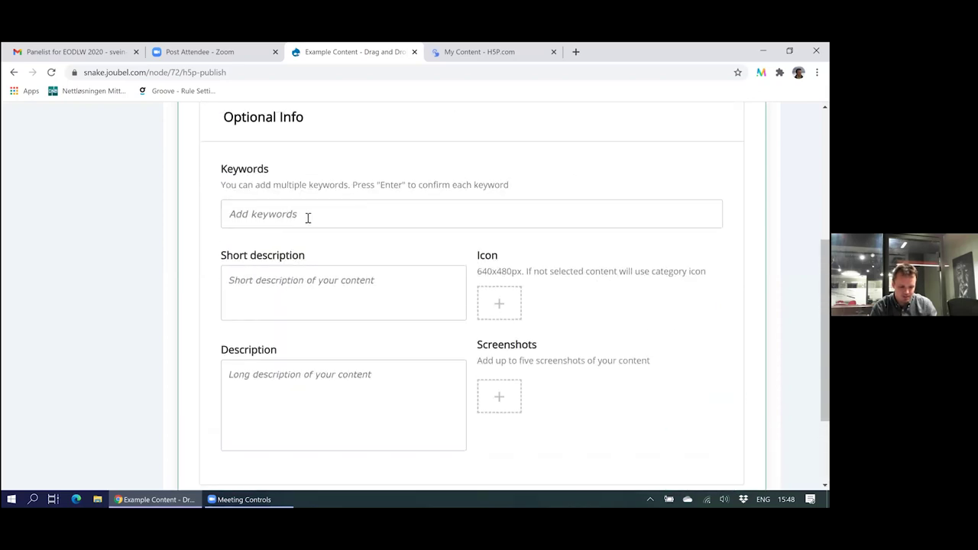
{"action": "left_click", "coordinate": [308, 217]}
{"action": "type", "text": "orange"}
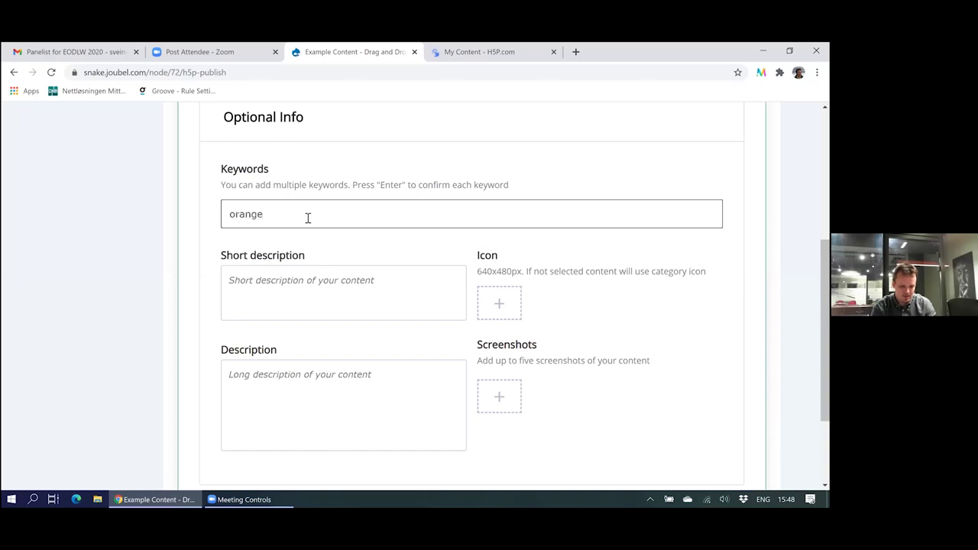
{"action": "key", "text": "Return"}
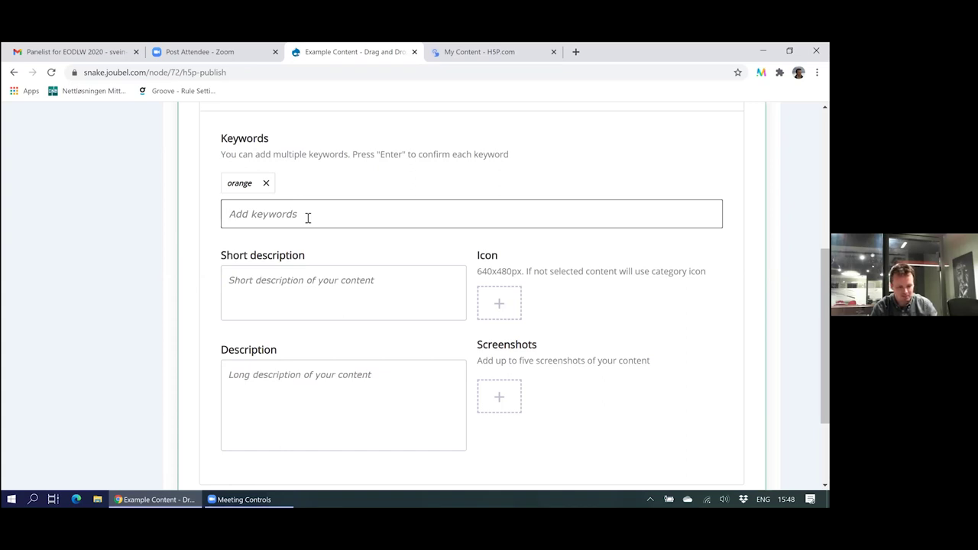
- Enter "Demo description" as the short description of the content
{"action": "left_click", "coordinate": [292, 280]}
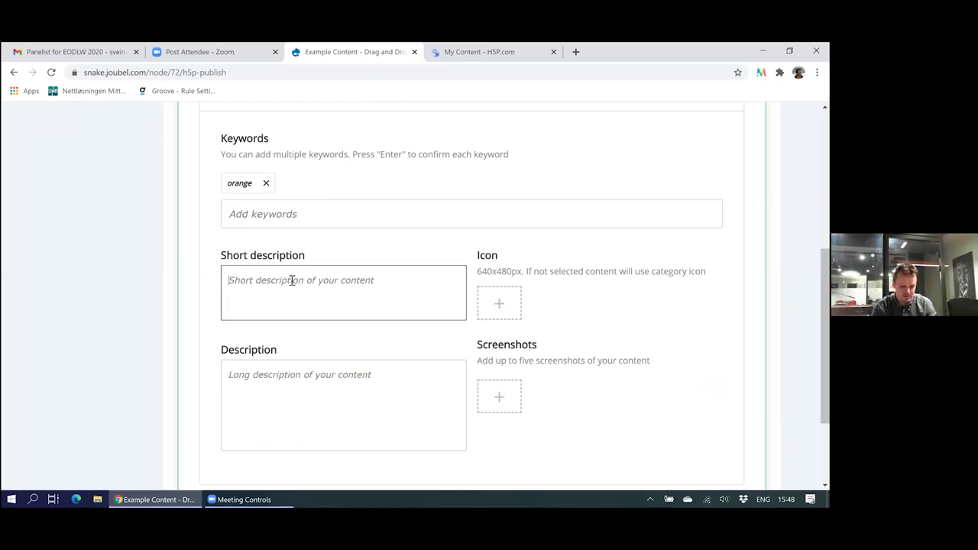
{"action": "type", "text": "Demo "}
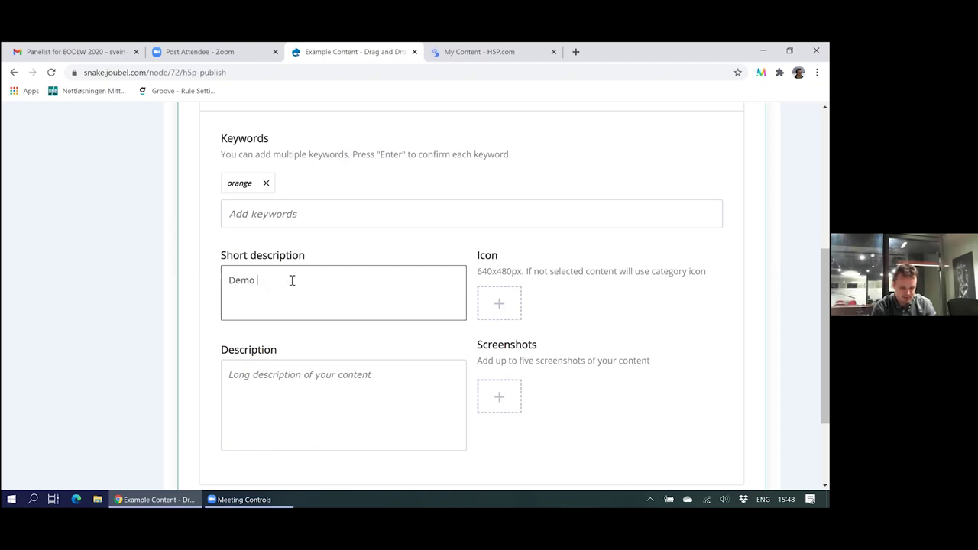
{"action": "type", "text": "description"}
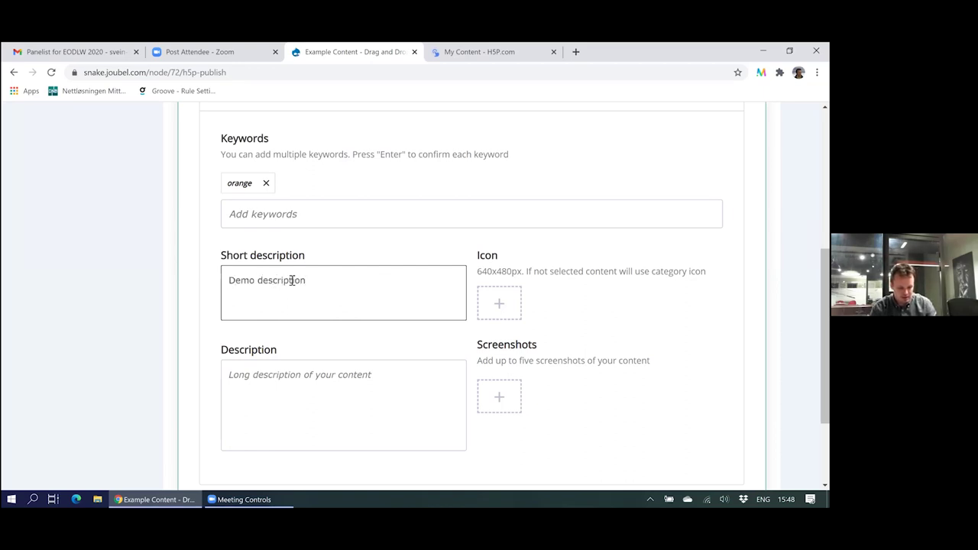
- Copy the short description and paste it repeatedly into the long description to fill it with sample text
{"action": "key", "text": "ctrl+shift+Left"}
{"action": "key", "text": "ctrl+shift+Left"}
{"action": "key", "text": "ctrl+c"}
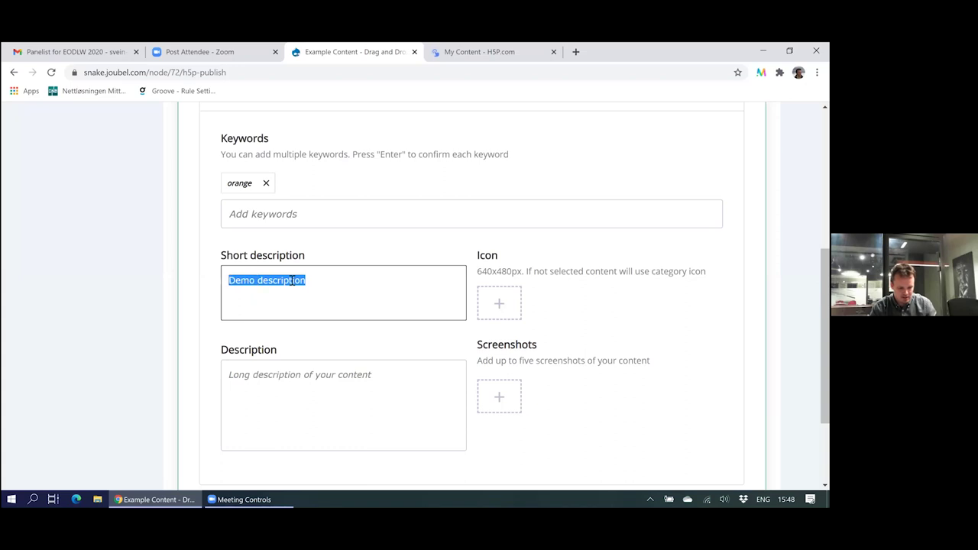
{"action": "left_click", "coordinate": [276, 390]}
{"action": "key", "text": "ctrl+v"}
{"action": "key", "text": "ctrl+v"}
{"action": "key", "text": "ctrl+v"}
{"action": "key", "text": "ctrl+v"}
{"action": "key", "text": "ctrl+v"}
{"action": "key", "text": "ctrl+v"}
{"action": "key", "text": "ctrl+v"}
{"action": "key", "text": "ctrl+v"}
{"action": "key", "text": "ctrl+v"}
{"action": "key", "text": "ctrl+v"}
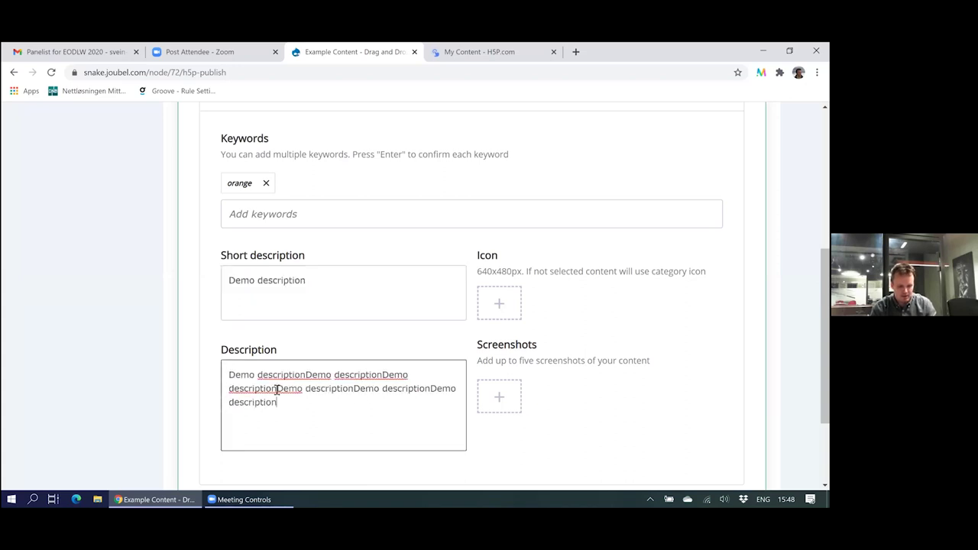
{"action": "key", "text": "ctrl+v"}
{"action": "key", "text": "ctrl+v"}
{"action": "key", "text": "ctrl+v"}
{"action": "key", "text": "ctrl+v"}
{"action": "key", "text": "ctrl+v"}
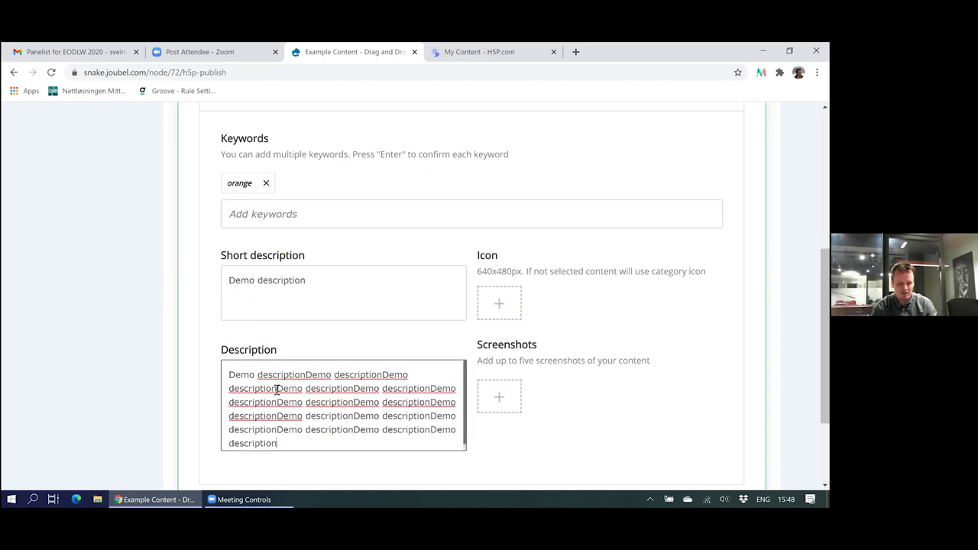
- Upload Start.PNG from the Drag and drop screens folder as the content's icon
{"action": "left_click", "coordinate": [508, 301]}
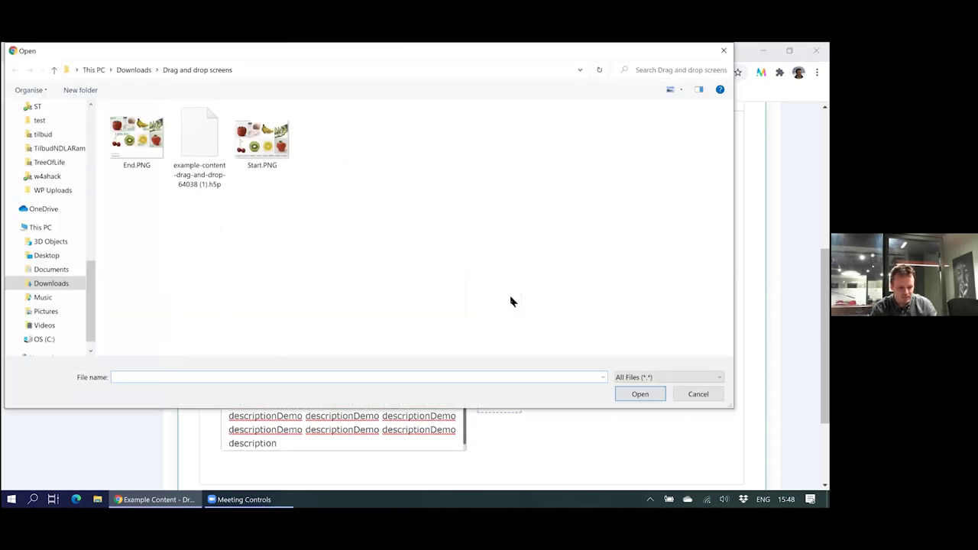
{"action": "left_click", "coordinate": [281, 146]}
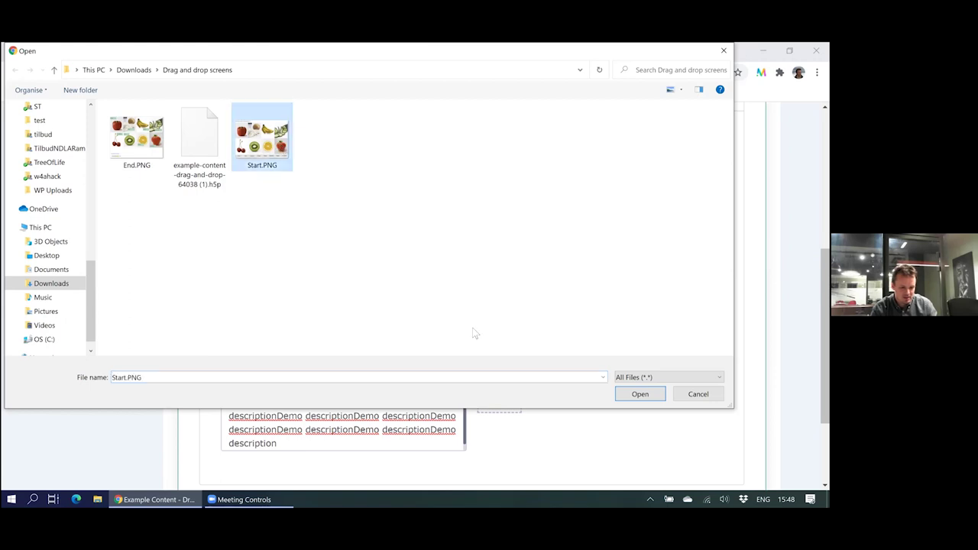
{"action": "left_click", "coordinate": [639, 395]}
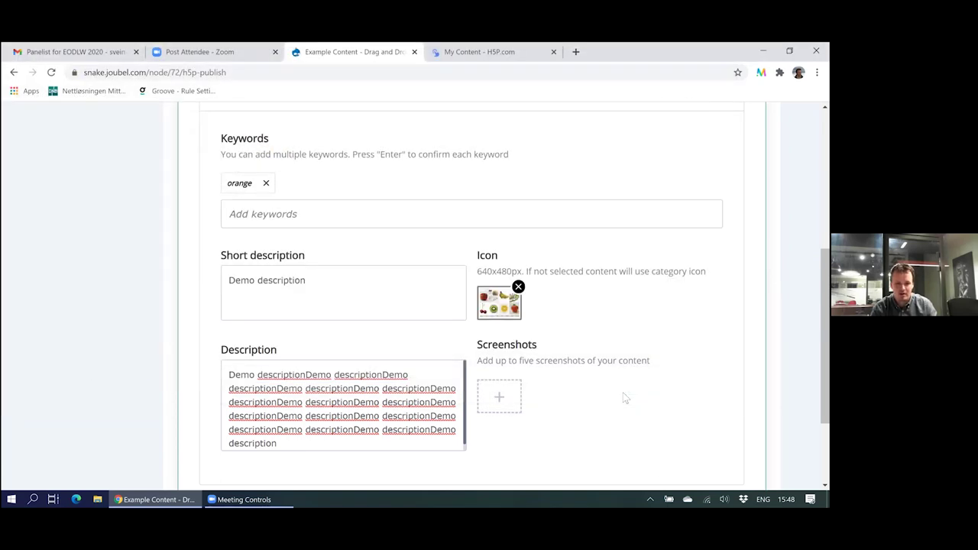
- Add Start.PNG as the first screenshot with the alt text "Screenshot of startscreen"
{"action": "left_click", "coordinate": [499, 397]}
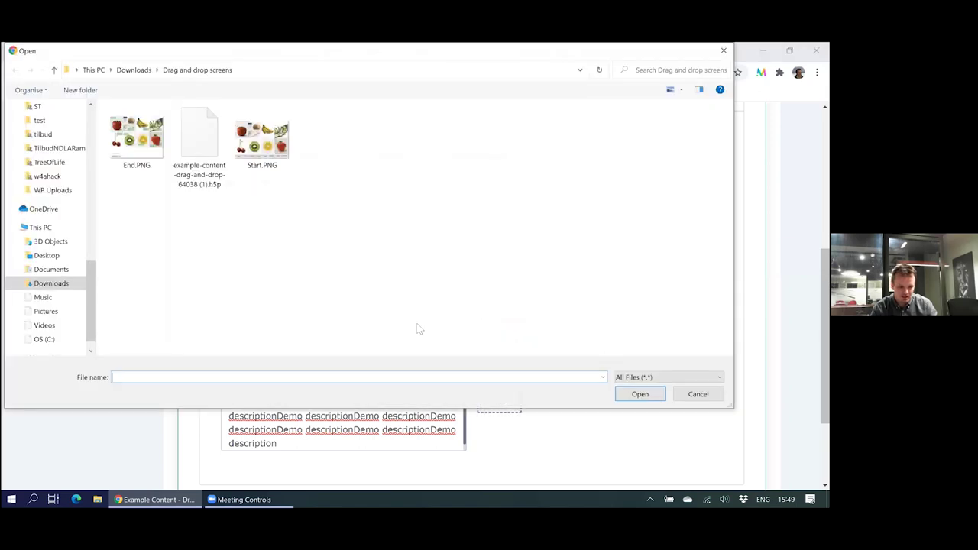
{"action": "left_click", "coordinate": [258, 150]}
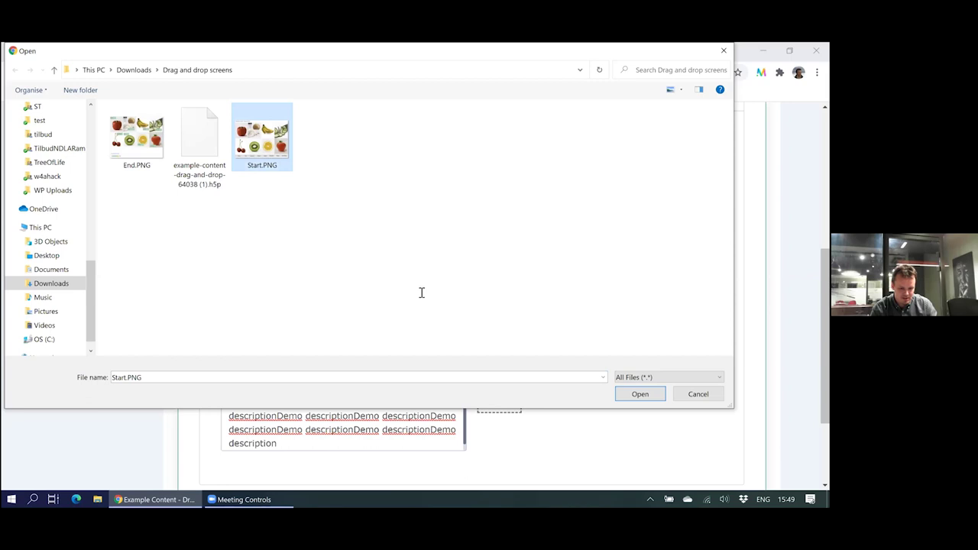
{"action": "left_click", "coordinate": [626, 395]}
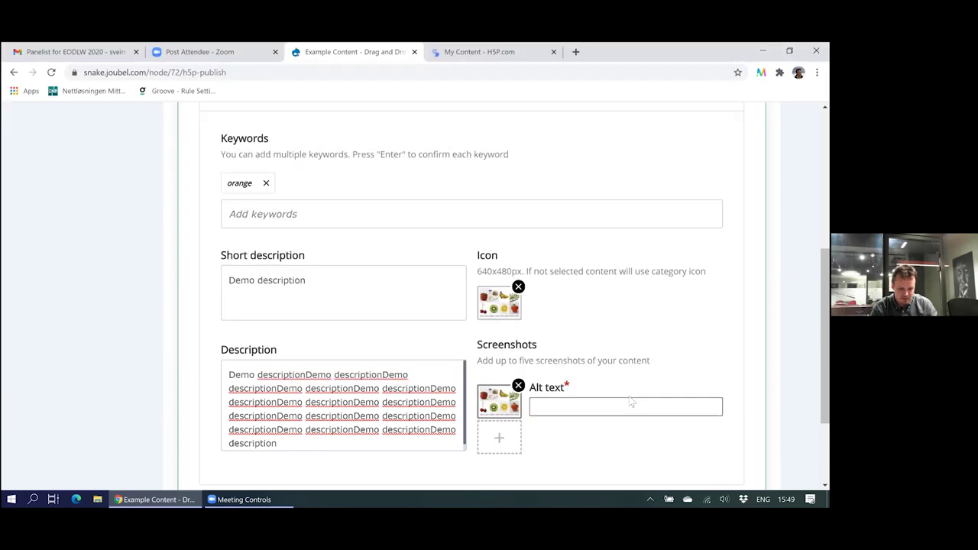
{"action": "left_click", "coordinate": [631, 403]}
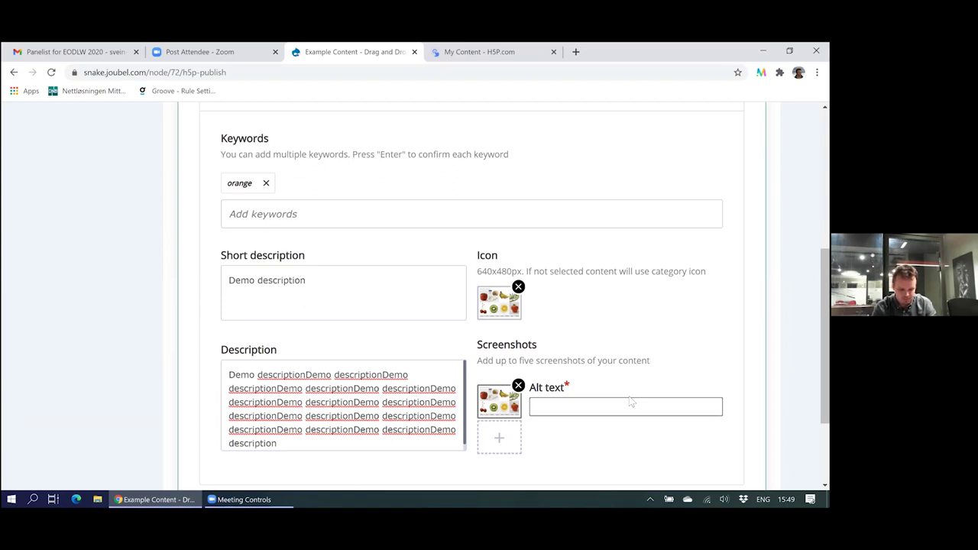
{"action": "type", "text": "Screen"}
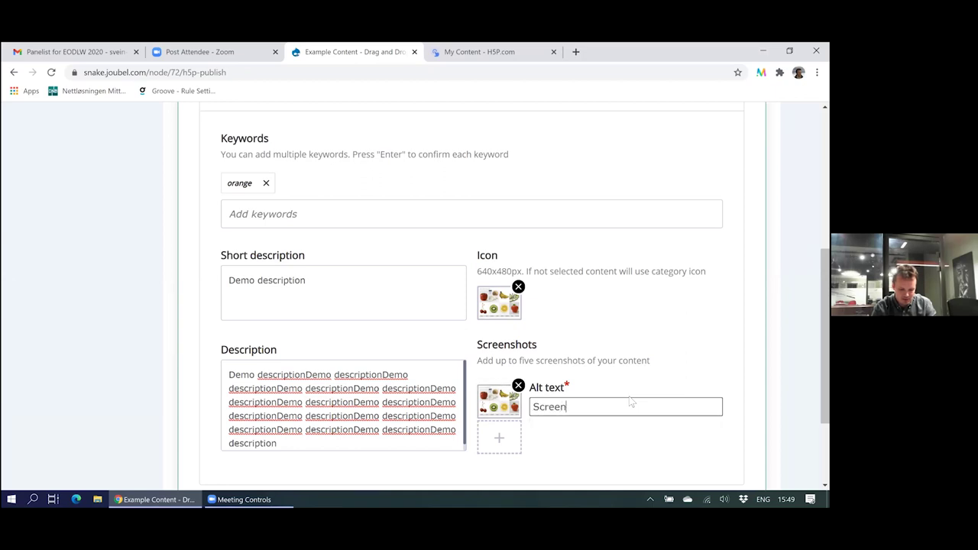
{"action": "type", "text": "shot of star"}
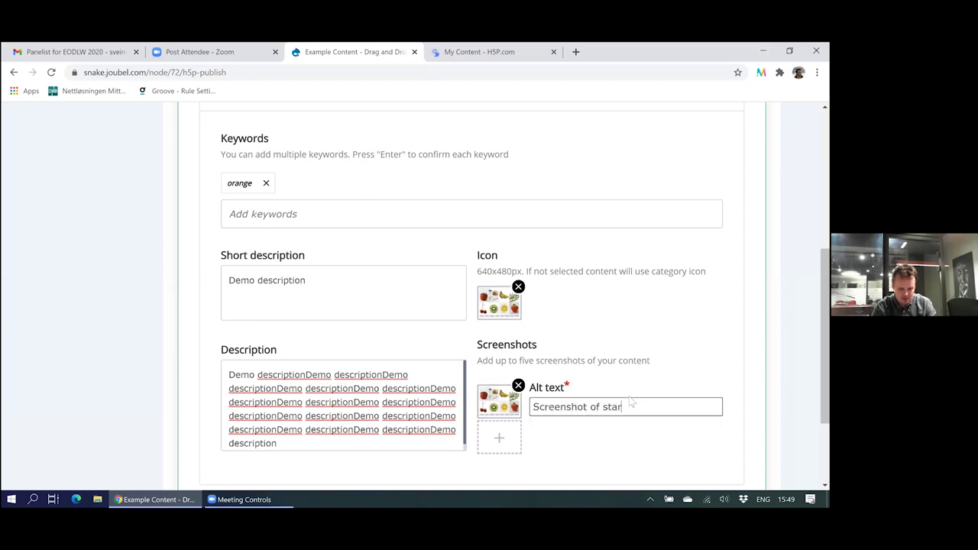
{"action": "type", "text": "tscreen"}
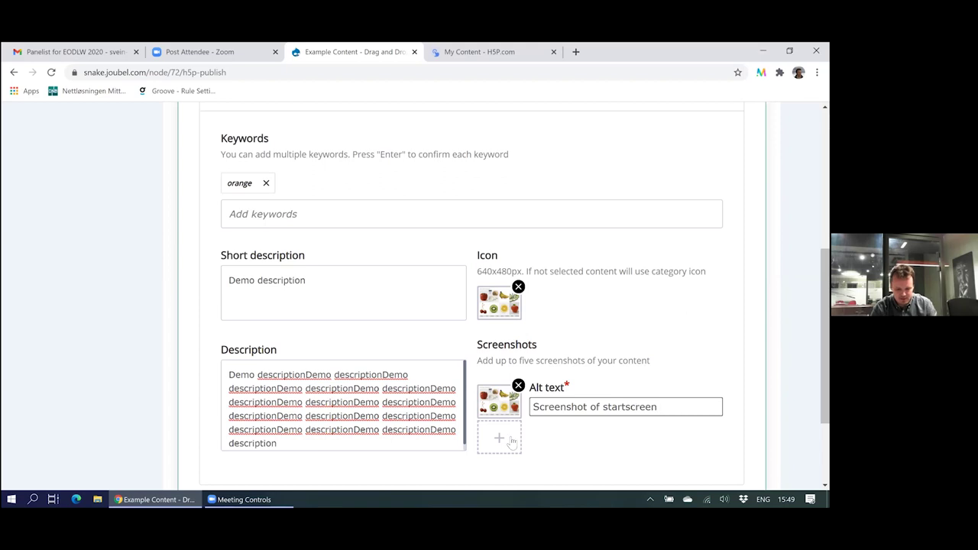
- Add End.PNG as the second screenshot with the alt text "Screenshot of endscreen"
{"action": "left_click", "coordinate": [500, 444]}
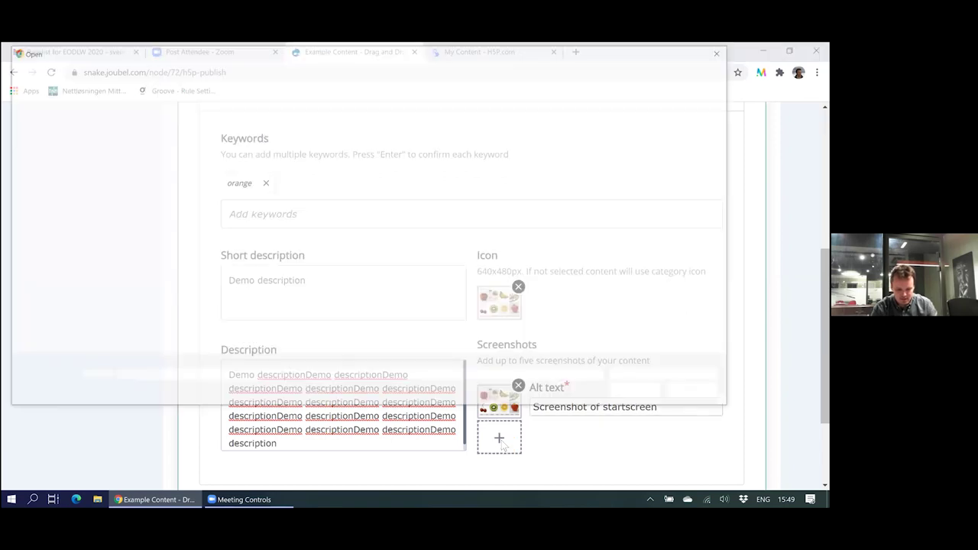
{"action": "left_click", "coordinate": [136, 140]}
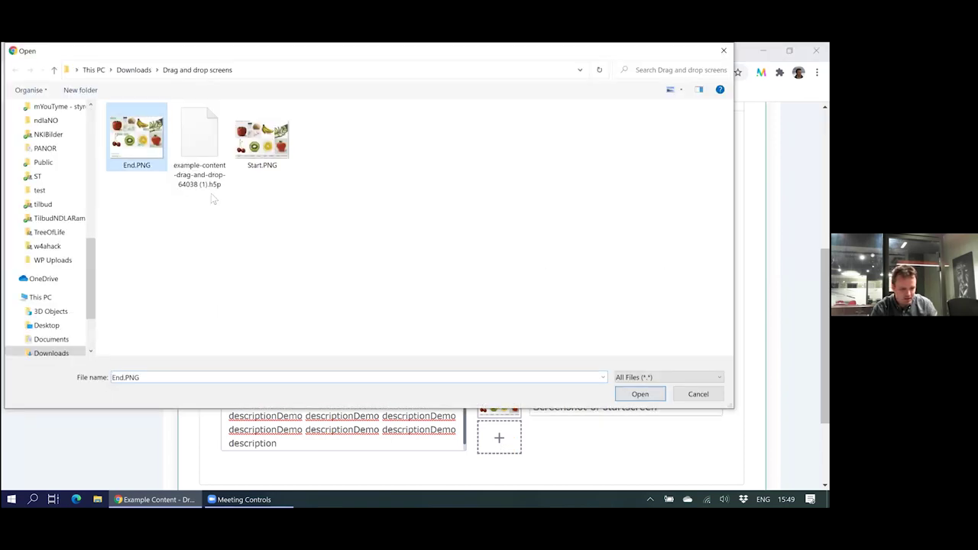
{"action": "left_click", "coordinate": [640, 394]}
{"action": "type", "text": "Sc"}
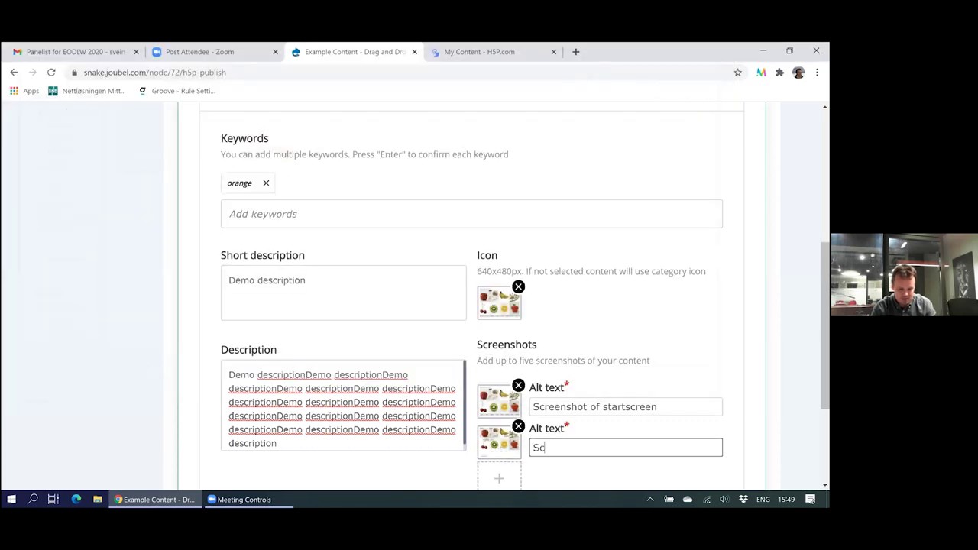
{"action": "type", "text": "reenshot of "}
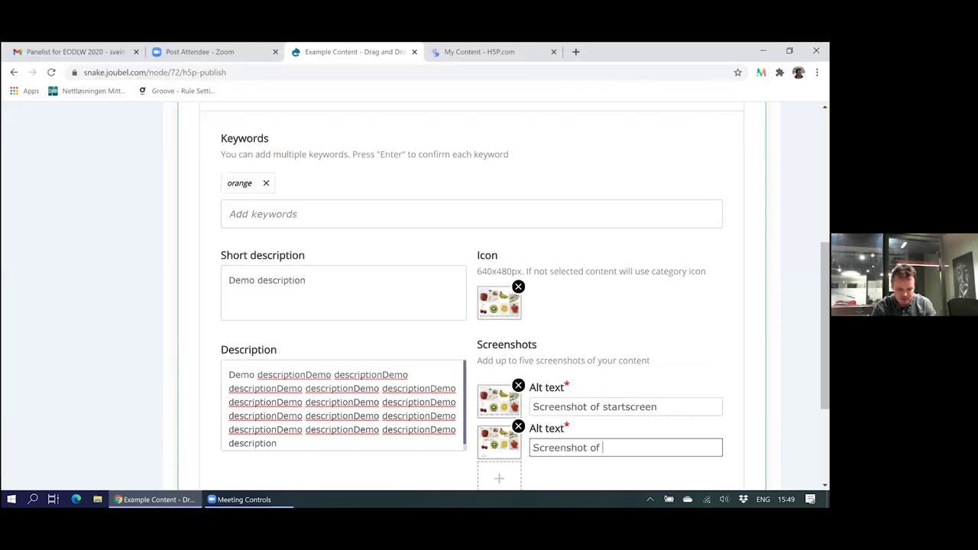
{"action": "type", "text": "endscreen"}
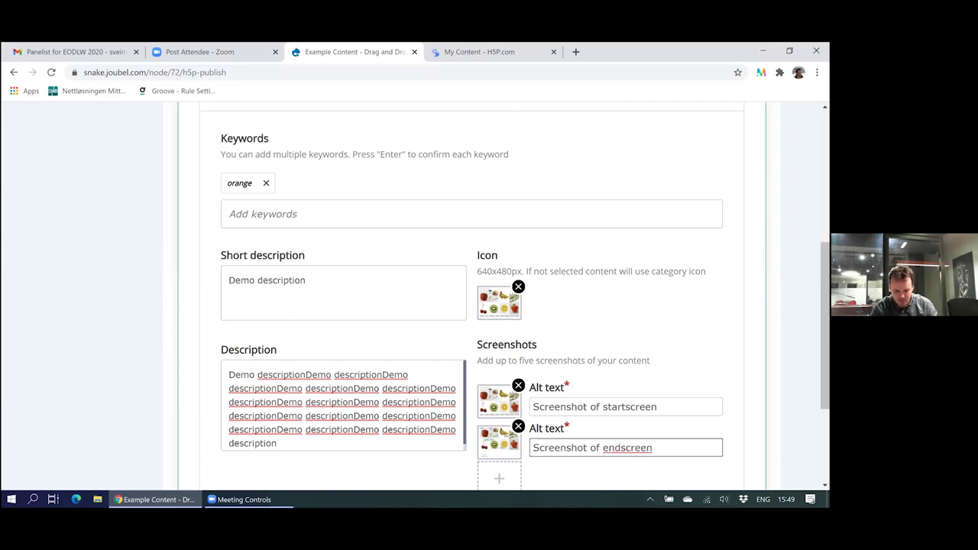
- Review the entered content info and share Example Content - Drag and Drop to the H5P Hub
{"action": "scroll", "coordinate": [690, 449], "scroll_direction": "down", "scroll_amount": 2}
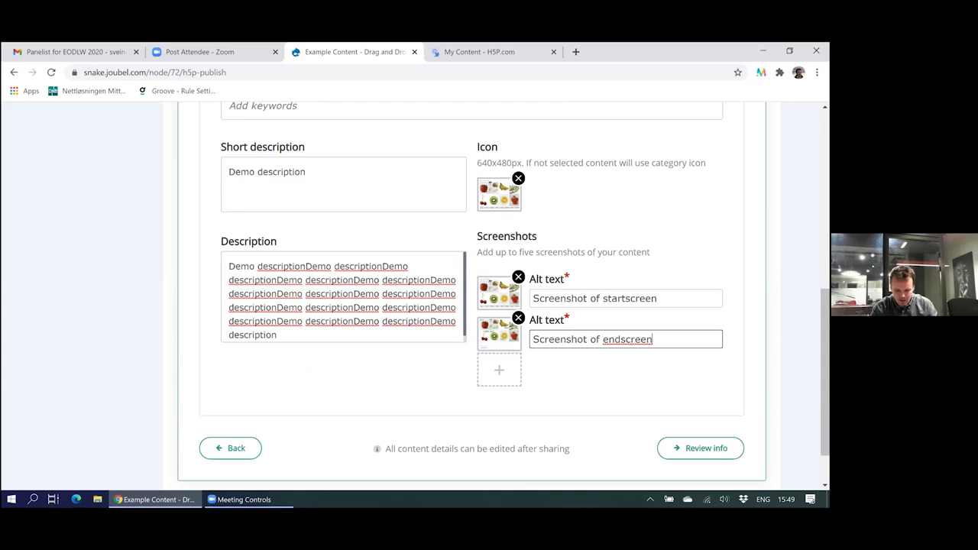
{"action": "left_click", "coordinate": [699, 447]}
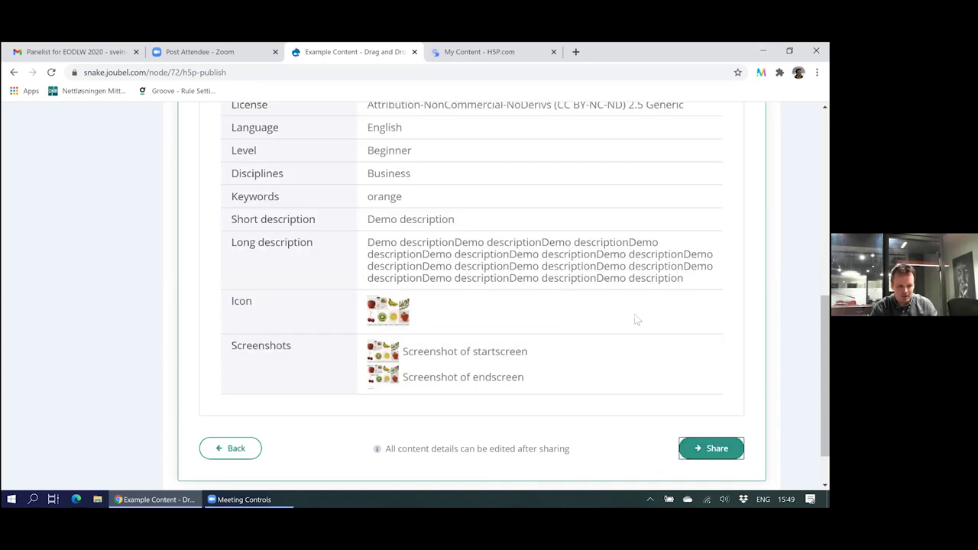
{"action": "scroll", "coordinate": [634, 317], "scroll_direction": "up", "scroll_amount": 3}
{"action": "scroll", "coordinate": [635, 319], "scroll_direction": "up", "scroll_amount": 2}
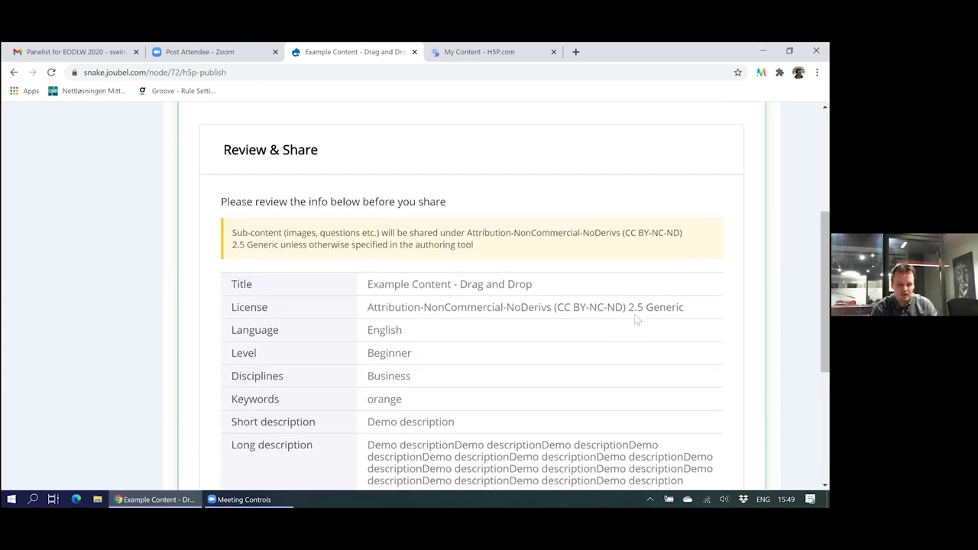
{"action": "scroll", "coordinate": [634, 314], "scroll_direction": "down", "scroll_amount": 6}
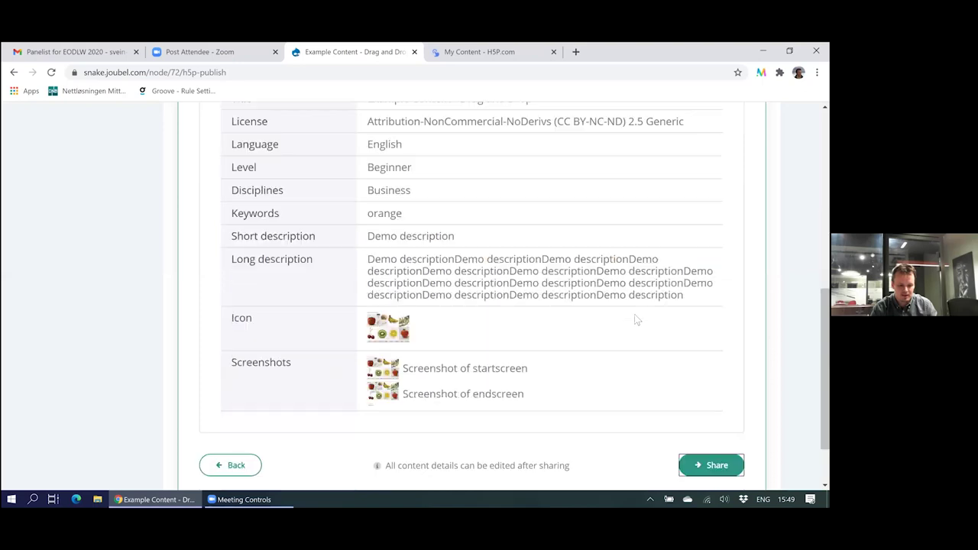
{"action": "left_click", "coordinate": [711, 391]}
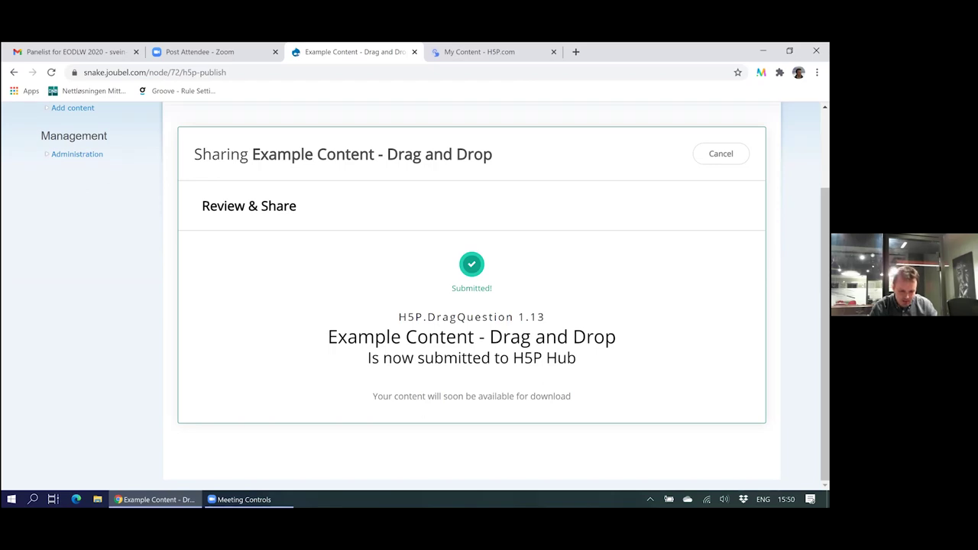
{"action": "left_click", "coordinate": [721, 154]}
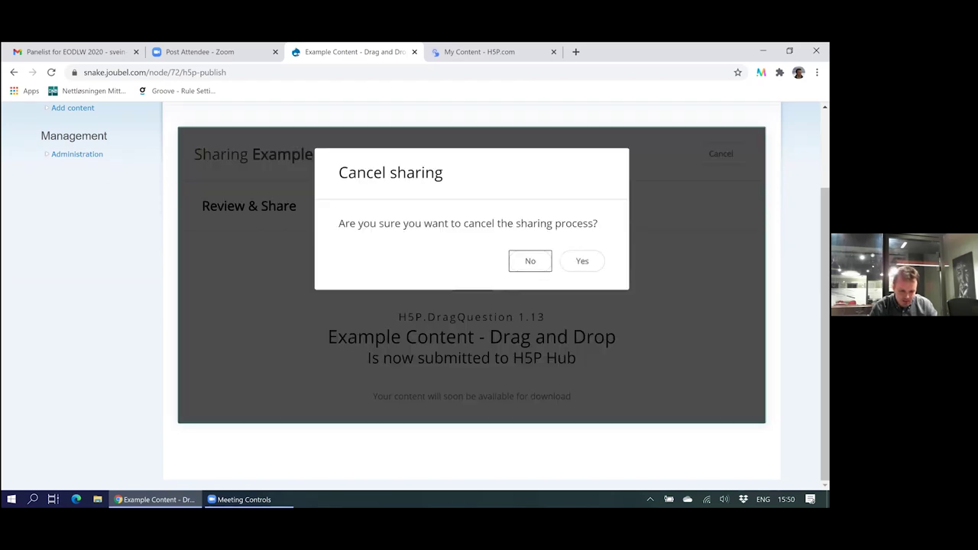
{"action": "left_click", "coordinate": [528, 263]}
- Start a new interactive content item and choose Dictation from the content types
{"action": "scroll", "coordinate": [154, 232], "scroll_direction": "up", "scroll_amount": 1}
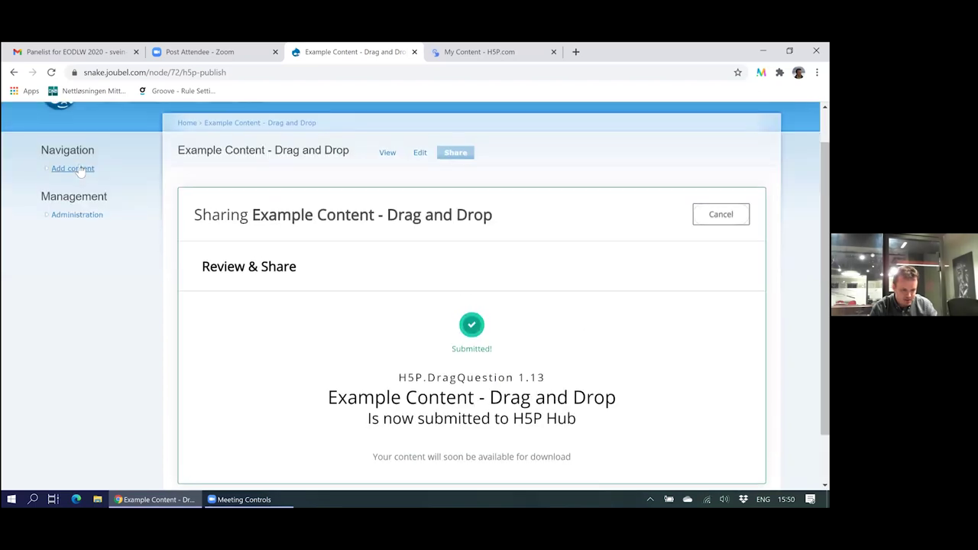
{"action": "left_click", "coordinate": [82, 167]}
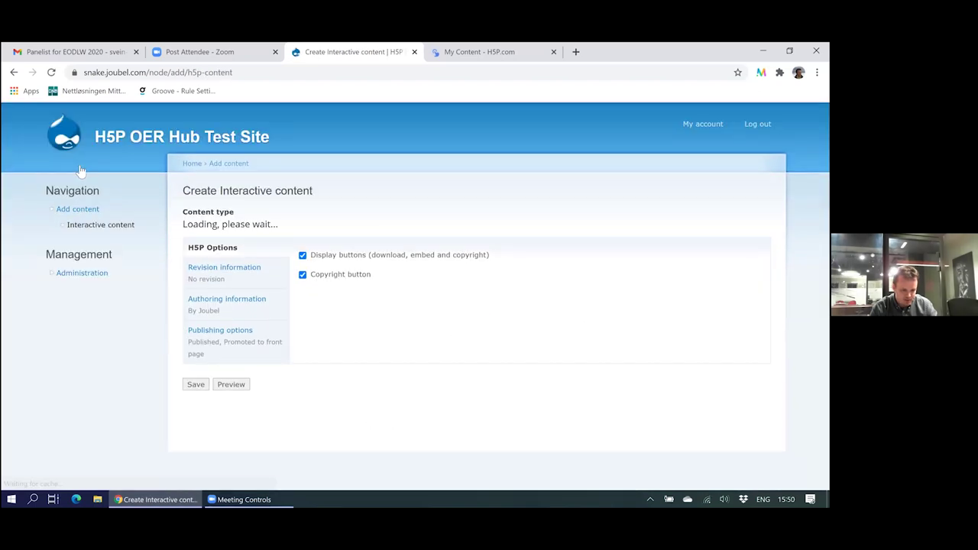
{"action": "scroll", "coordinate": [313, 323], "scroll_direction": "down", "scroll_amount": 4}
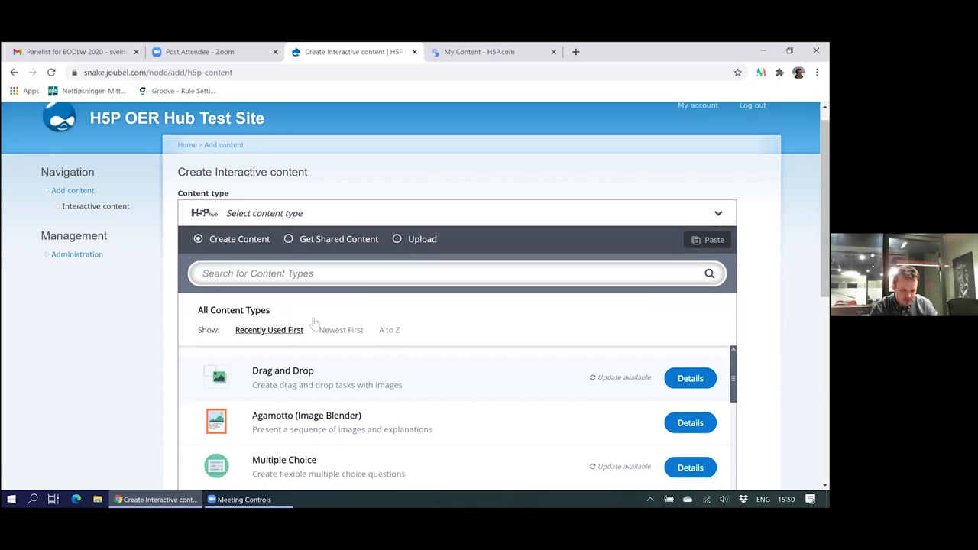
{"action": "scroll", "coordinate": [313, 323], "scroll_direction": "down", "scroll_amount": 5}
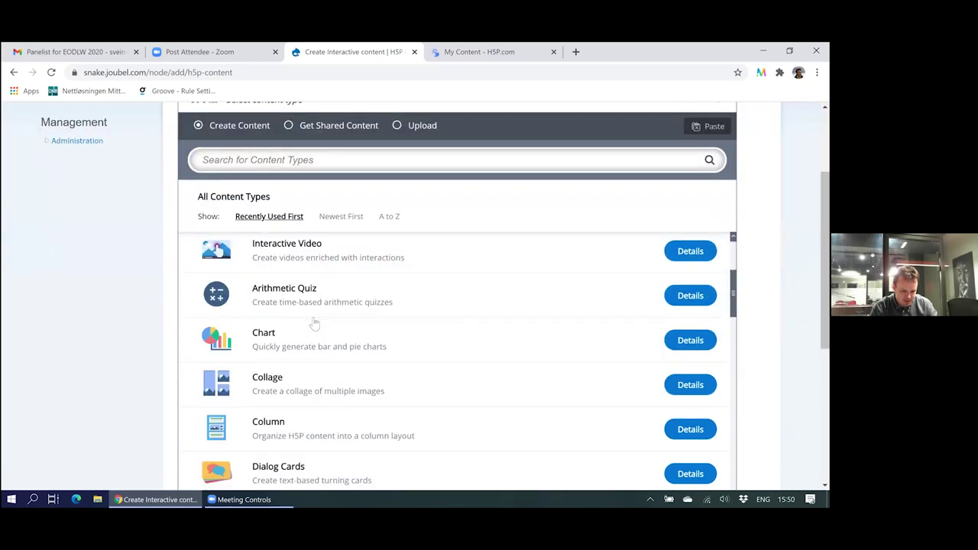
{"action": "left_click", "coordinate": [314, 323]}
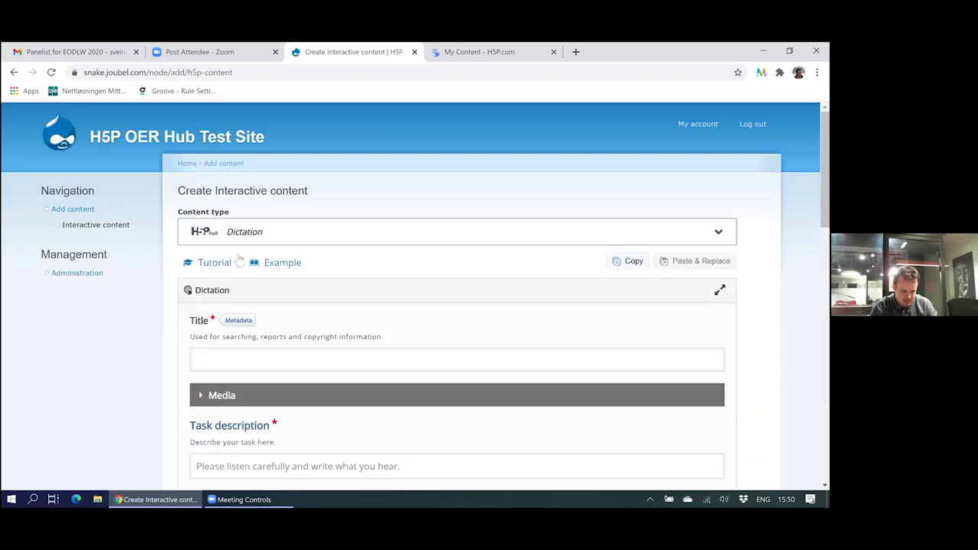
- Search the content types for "cour" and change the new item's content type to Course Presentation
{"action": "left_click", "coordinate": [321, 239]}
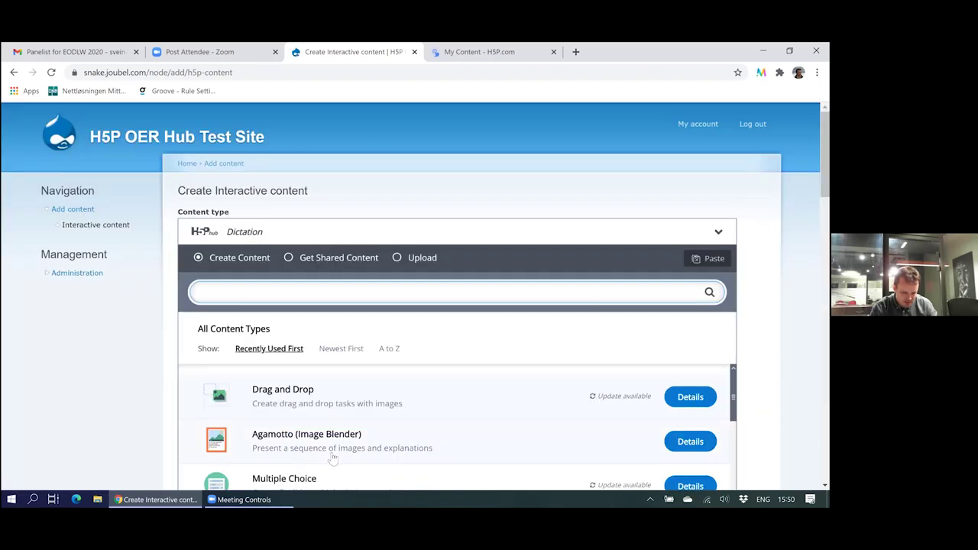
{"action": "type", "text": "cou"}
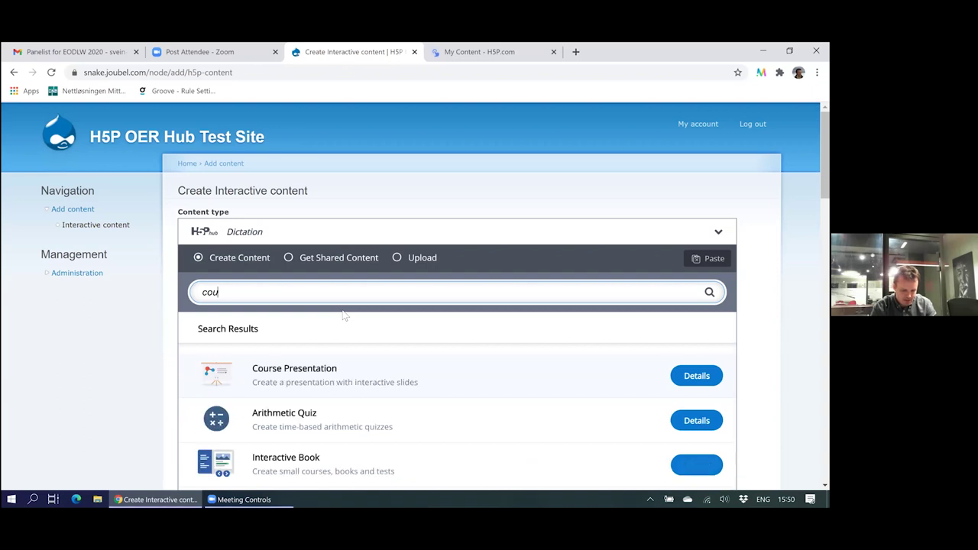
{"action": "type", "text": "r"}
{"action": "left_click", "coordinate": [299, 372]}
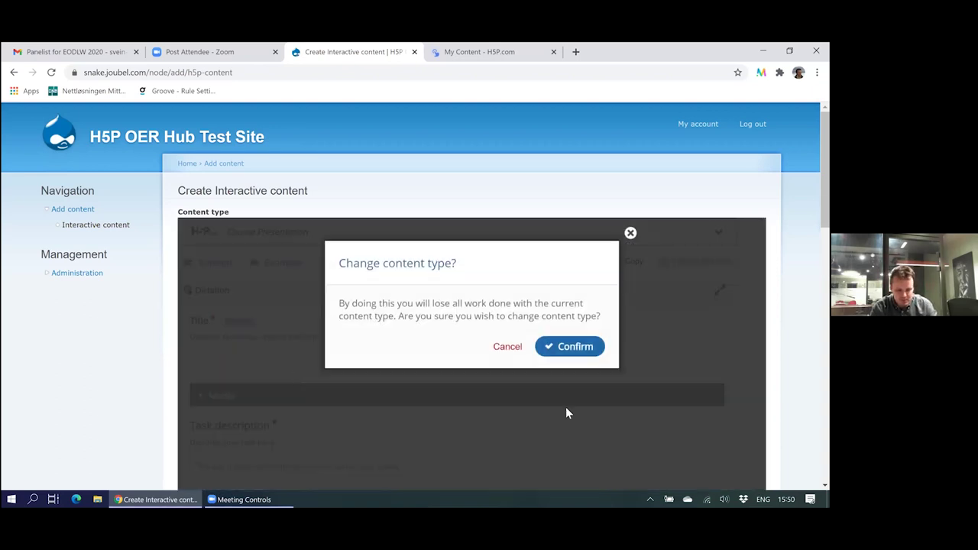
{"action": "left_click", "coordinate": [572, 346]}
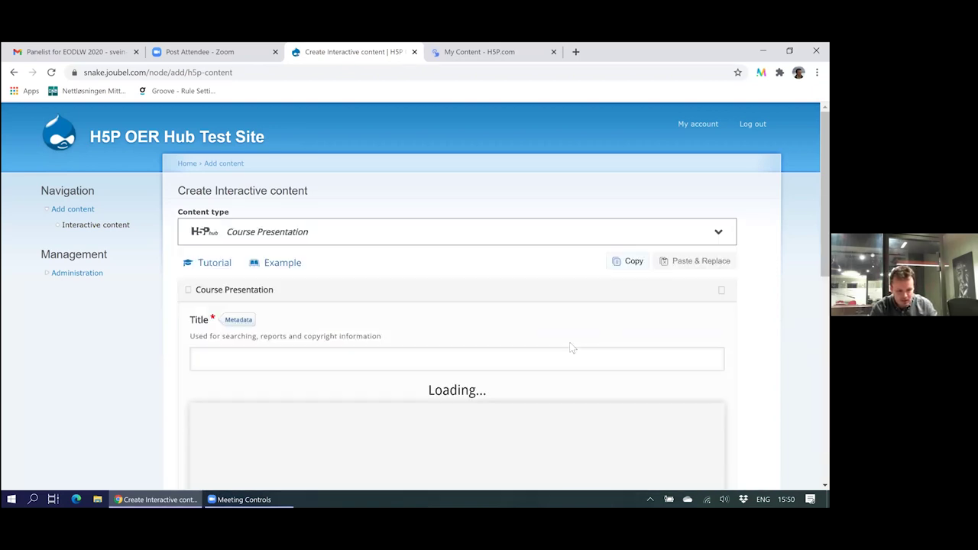
{"action": "left_click", "coordinate": [599, 237]}
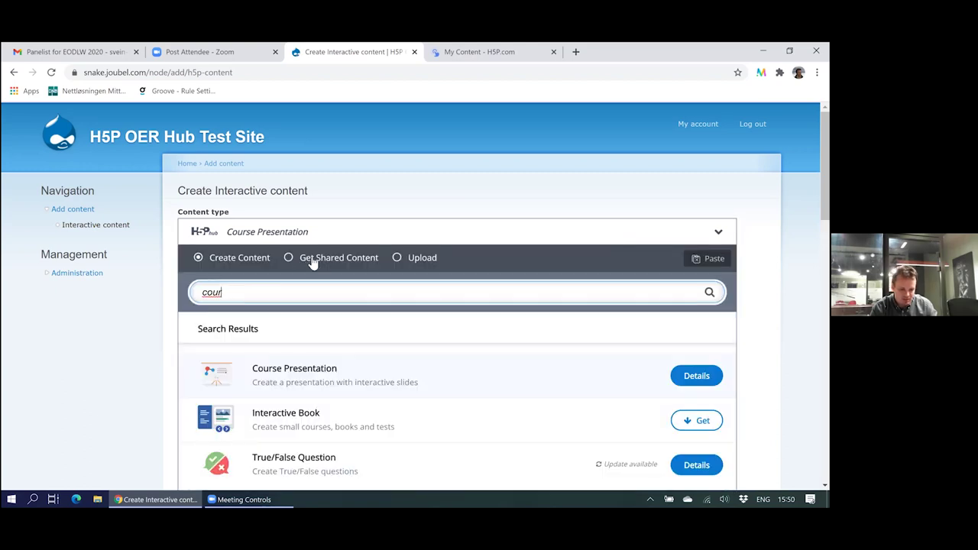
{"action": "left_click", "coordinate": [394, 237]}
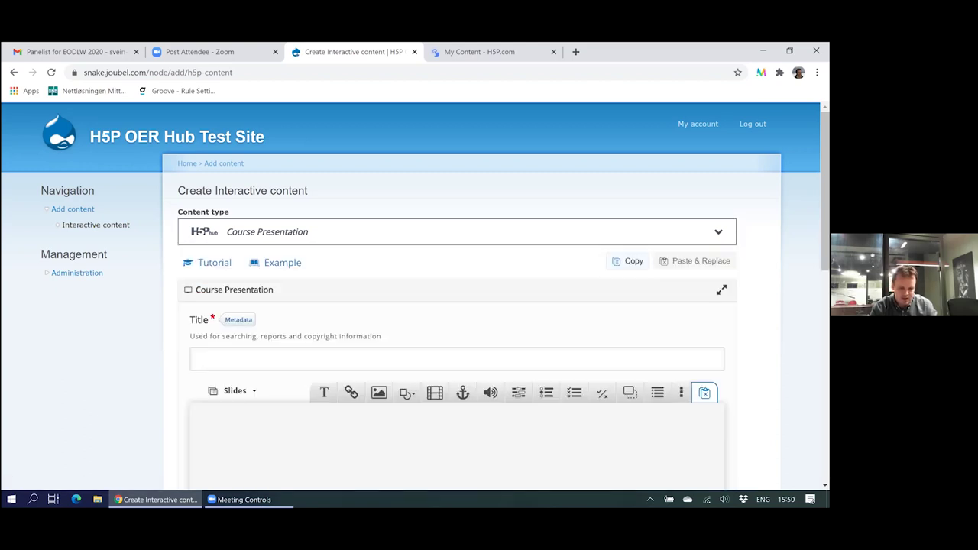
{"action": "scroll", "coordinate": [308, 191], "scroll_direction": "down", "scroll_amount": 4}
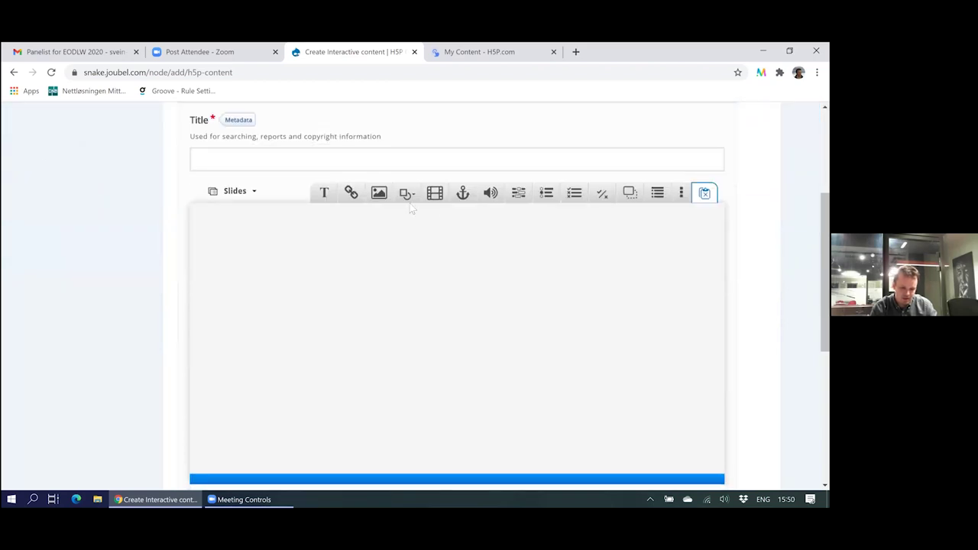